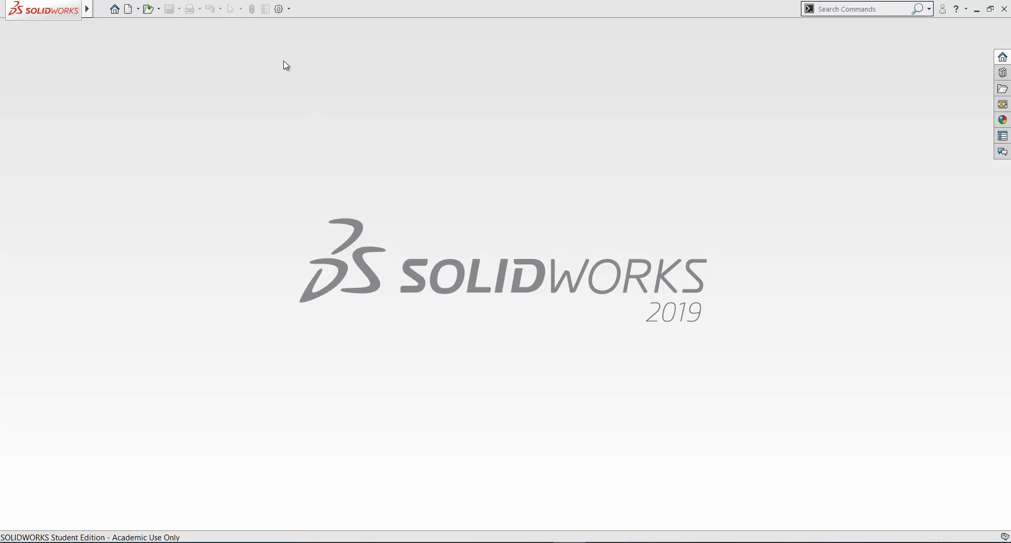
Create a new drawing from the A4L_3rd_Angle template.
{"action": "left_click", "coordinate": [128, 9]}
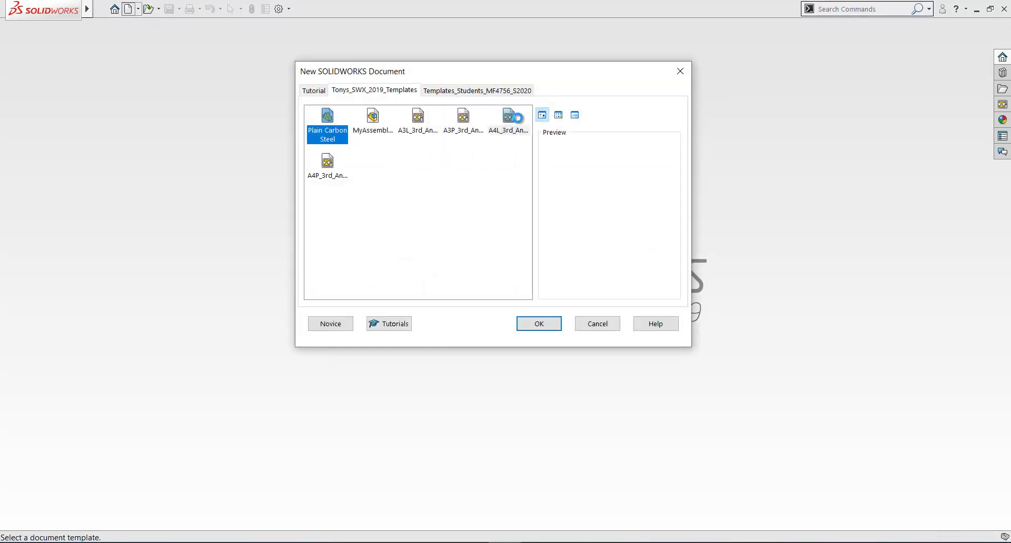
{"action": "left_click", "coordinate": [509, 118]}
{"action": "left_click", "coordinate": [539, 325]}
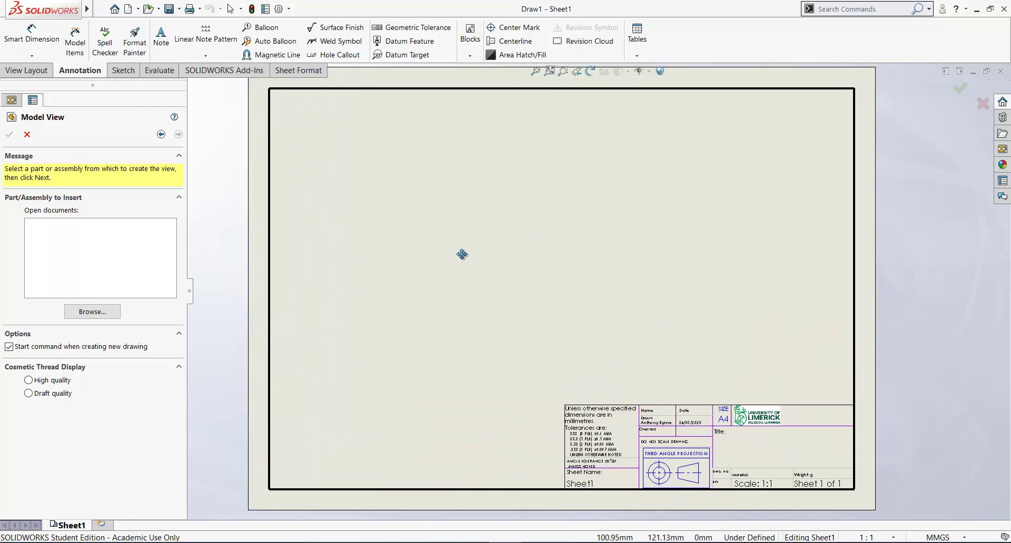
Skip inserting a model and select the empty Sheet1.
{"action": "left_click", "coordinate": [28, 135]}
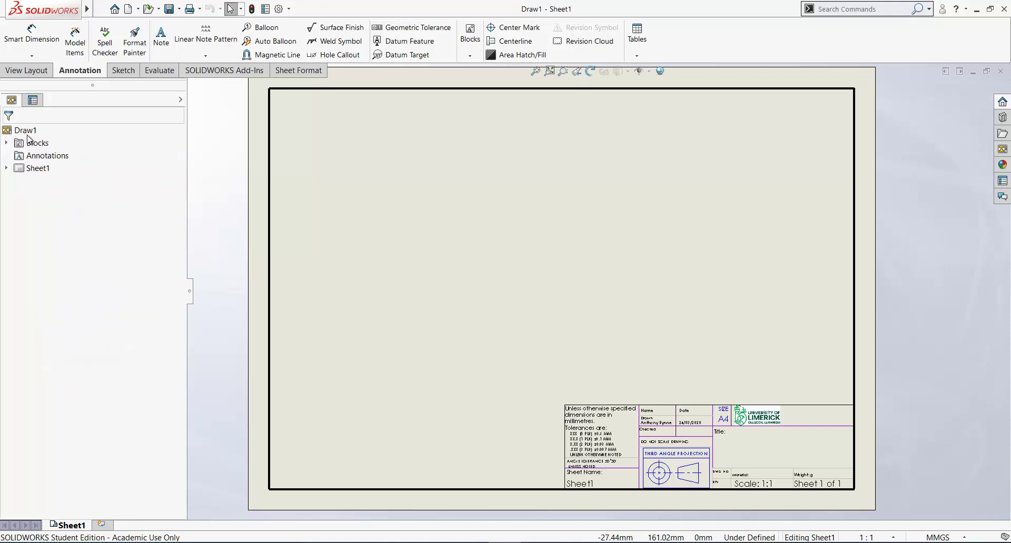
{"action": "middle_click_drag", "start_coordinate": [368, 229], "coordinate": [342, 235], "text": "ctrl"}
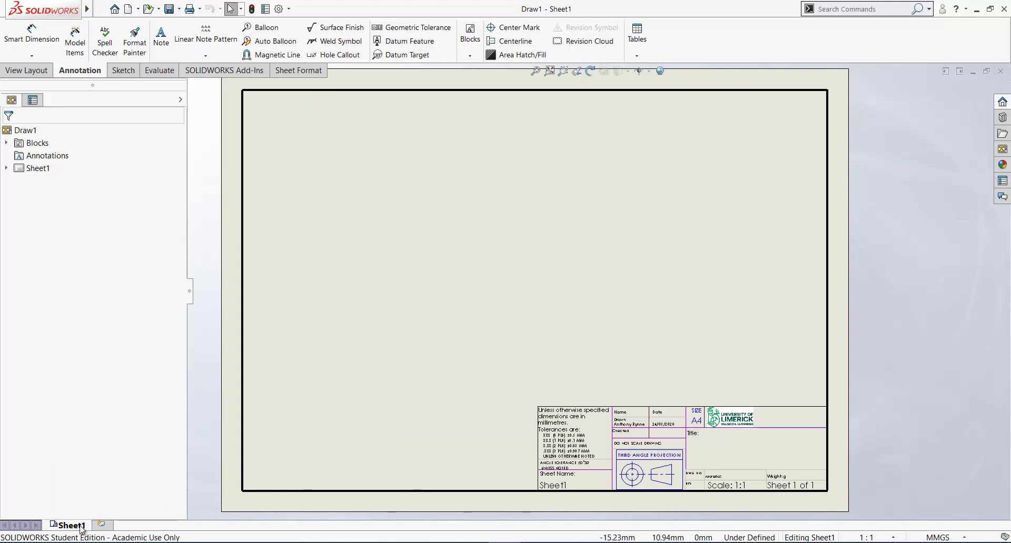
{"action": "mouse_move", "coordinate": [81, 527]}
{"action": "left_mouse_down"}
{"action": "mouse_move", "coordinate": [267, 447]}
{"action": "mouse_move", "coordinate": [308, 372]}
{"action": "mouse_move", "coordinate": [330, 367]}
{"action": "mouse_move", "coordinate": [90, 500]}
{"action": "mouse_move", "coordinate": [75, 532]}
{"action": "left_mouse_up"}
{"action": "left_click", "coordinate": [75, 528]}
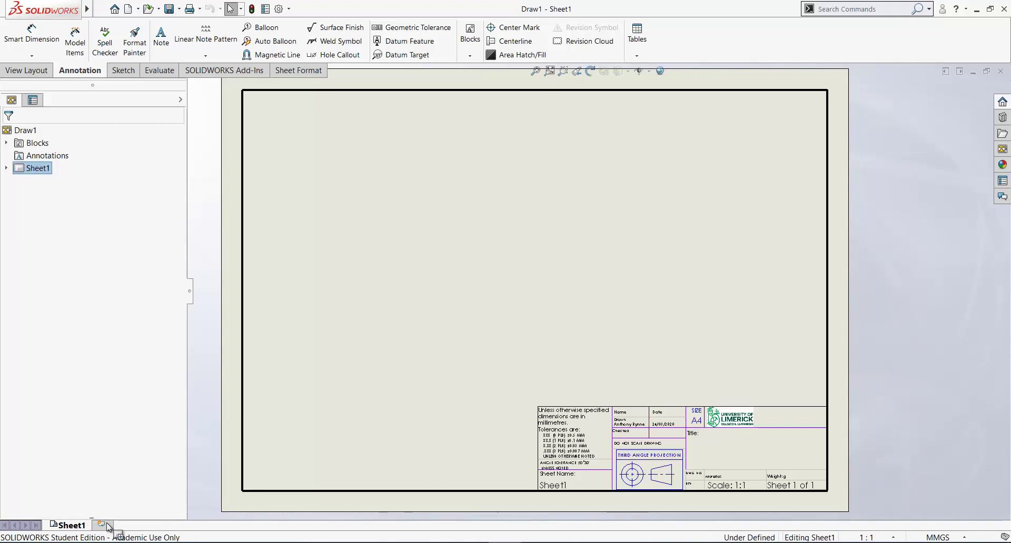
Add a second sheet, duplicate it as a third, and return to Sheet1.
{"action": "left_click", "coordinate": [107, 526]}
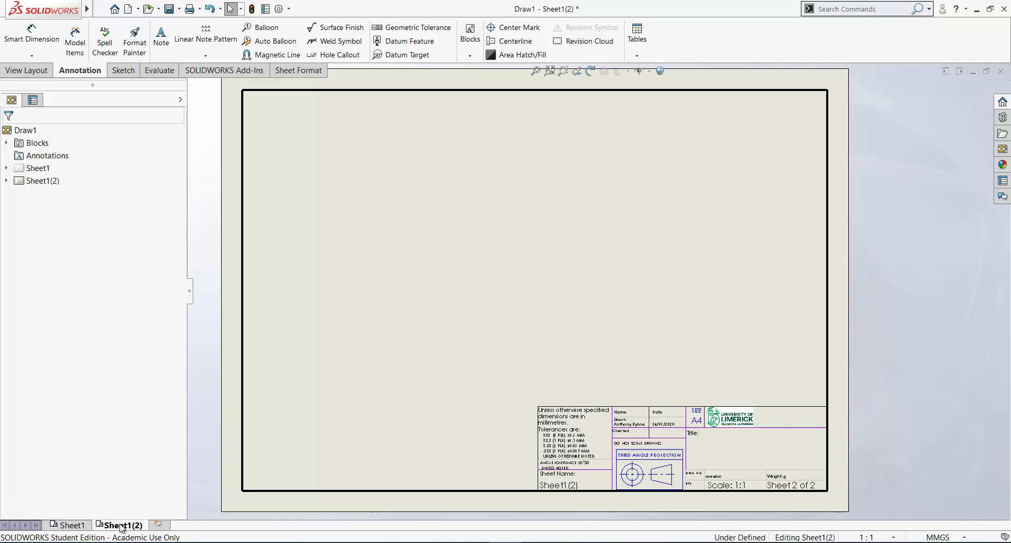
{"action": "left_click_drag", "start_coordinate": [120, 526], "coordinate": [173, 525], "text": "ctrl"}
{"action": "scroll", "coordinate": [814, 485], "scroll_direction": "down", "scroll_amount": 4}
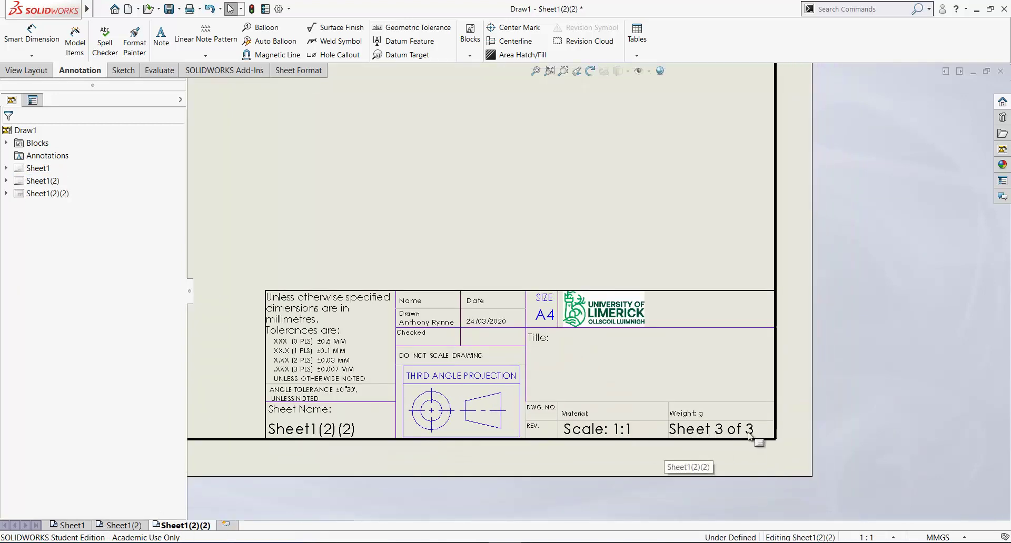
{"action": "scroll", "coordinate": [649, 434], "scroll_direction": "up", "scroll_amount": 3}
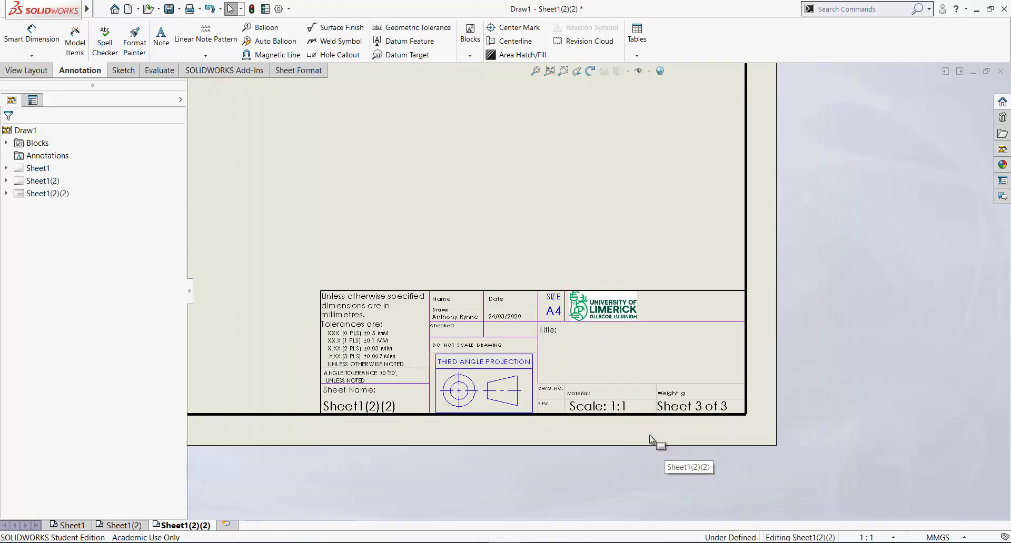
{"action": "left_click", "coordinate": [61, 528]}
{"action": "scroll", "coordinate": [426, 411], "scroll_direction": "down", "scroll_amount": 2}
{"action": "scroll", "coordinate": [383, 349], "scroll_direction": "up", "scroll_amount": 4}
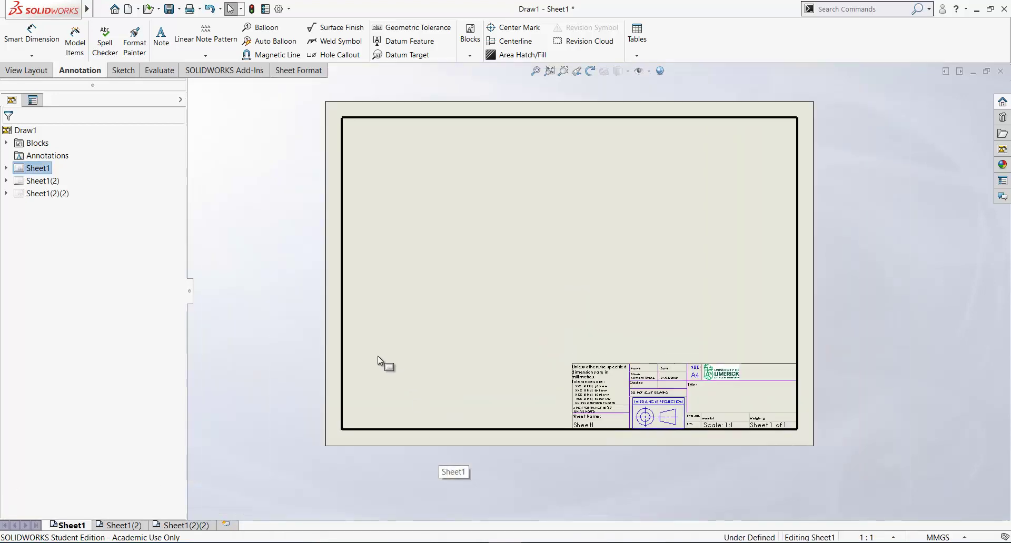
{"action": "scroll", "coordinate": [348, 333], "scroll_direction": "down", "scroll_amount": 2}
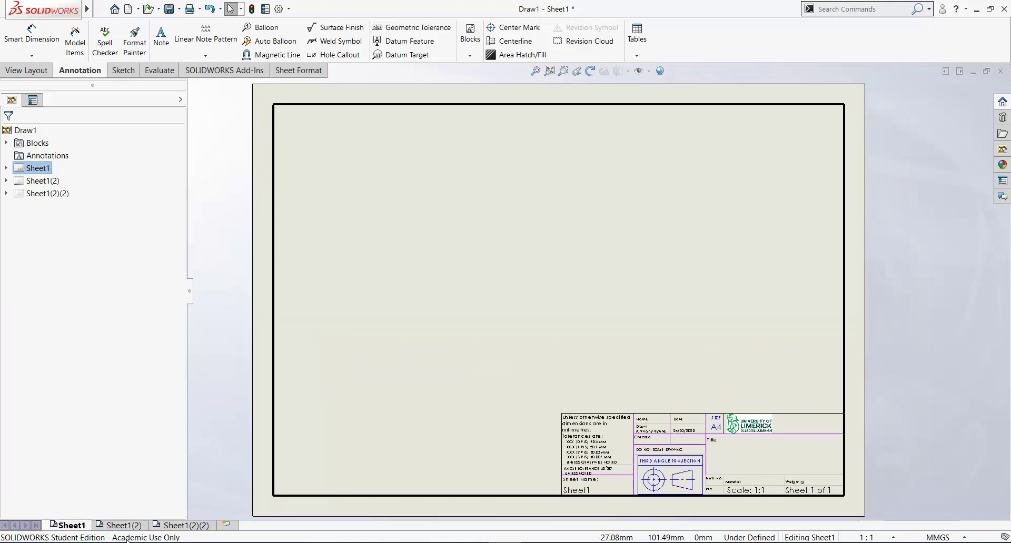
Rename Sheet1 to ISO_Views.
{"action": "right_click", "coordinate": [76, 526]}
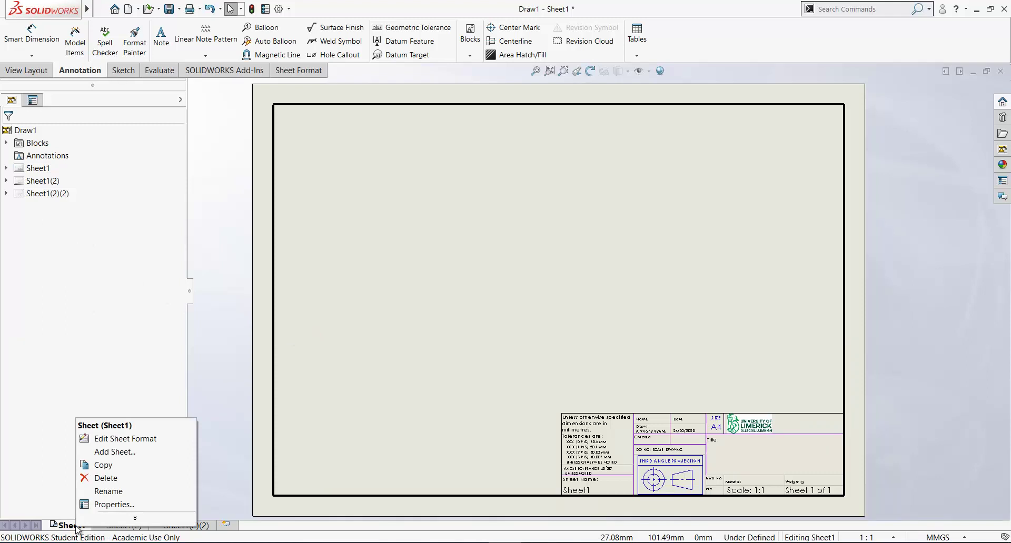
{"action": "left_click", "coordinate": [101, 492]}
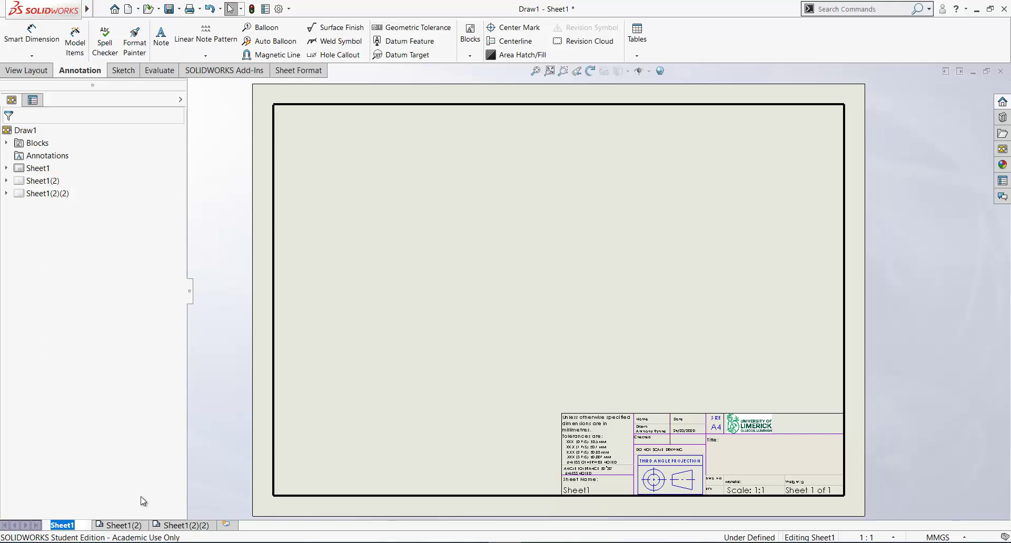
{"action": "key", "text": "BackSpace"}
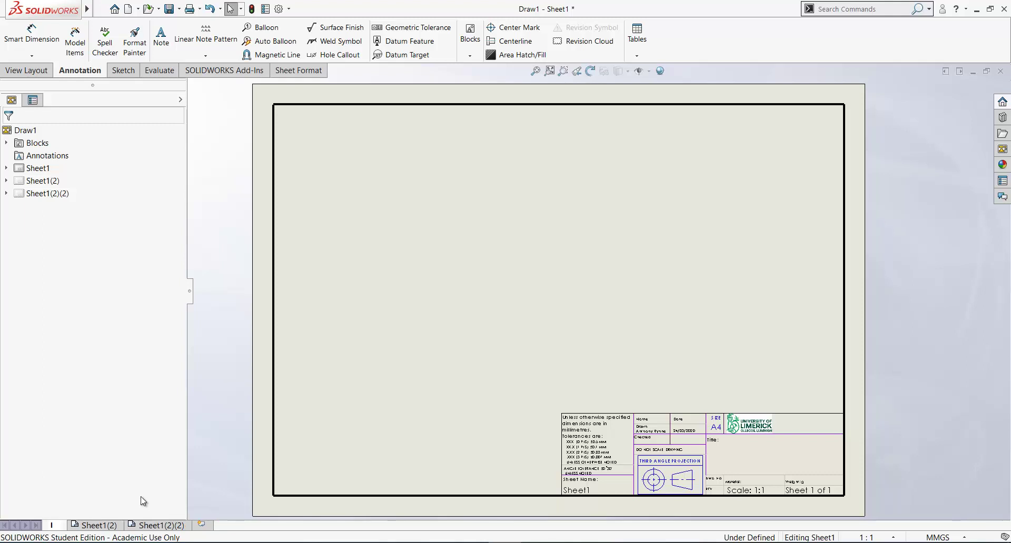
{"action": "type", "text": "ISO"}
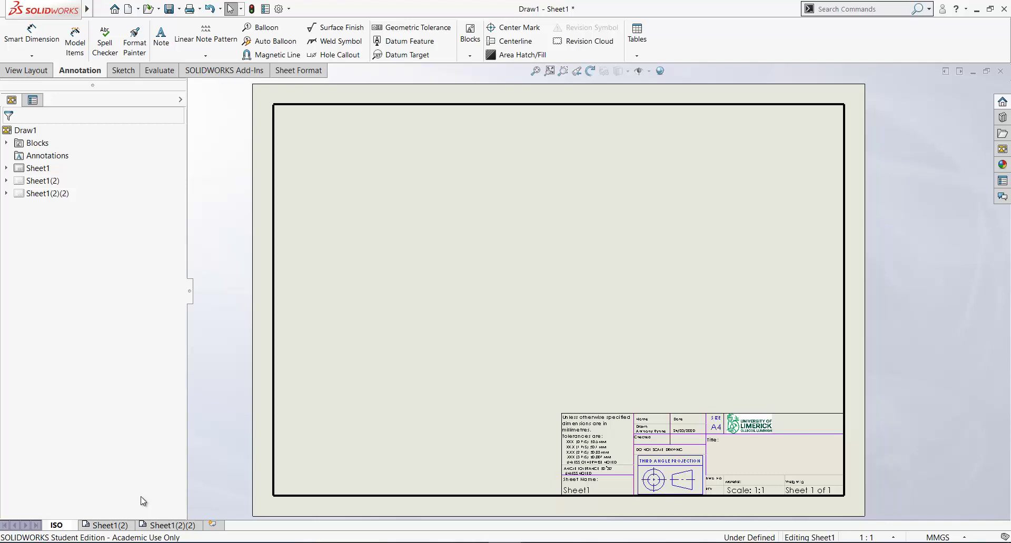
{"action": "type", "text": "_Views"}
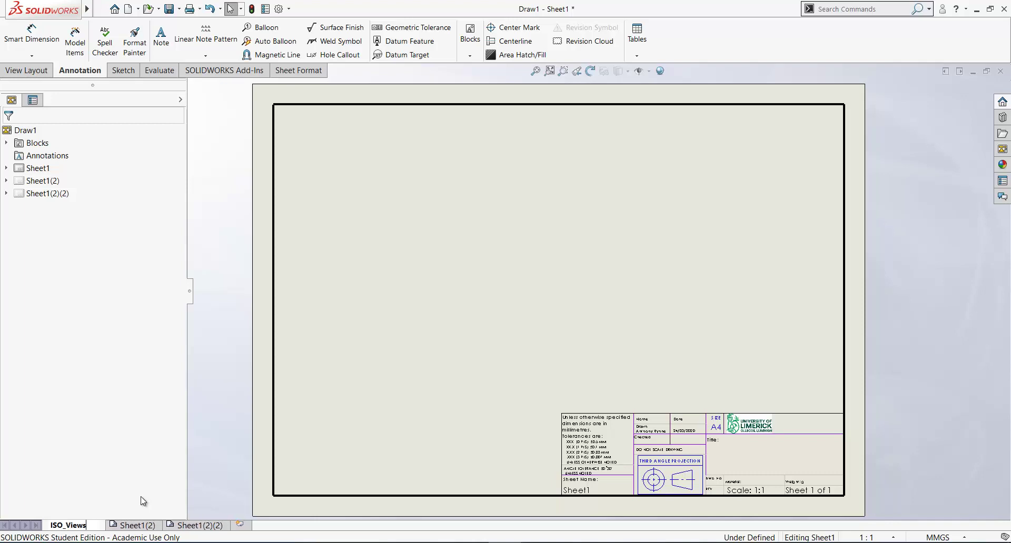
{"action": "key", "text": "Return"}
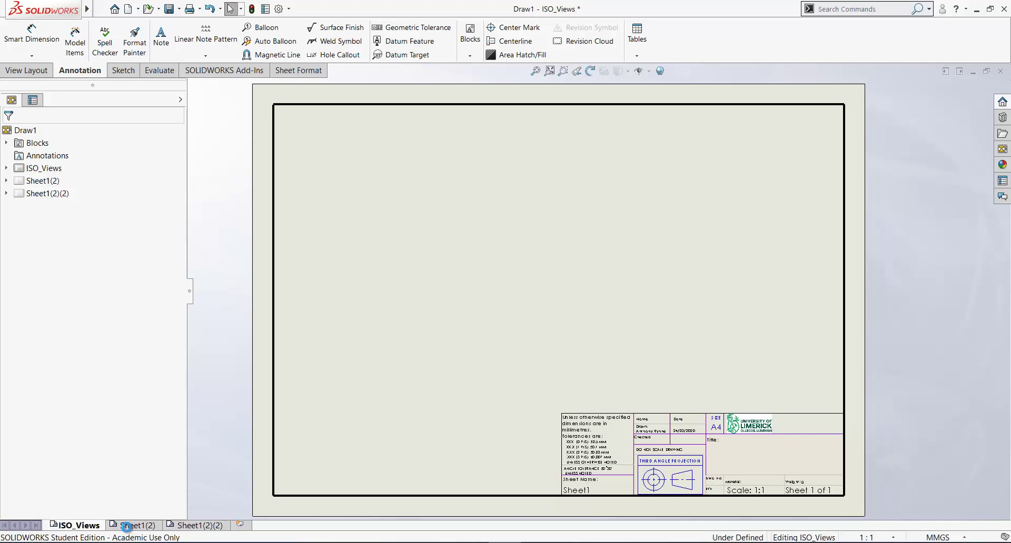
Rename Sheet1(2) to Assy_Ortho.
{"action": "left_click", "coordinate": [128, 528]}
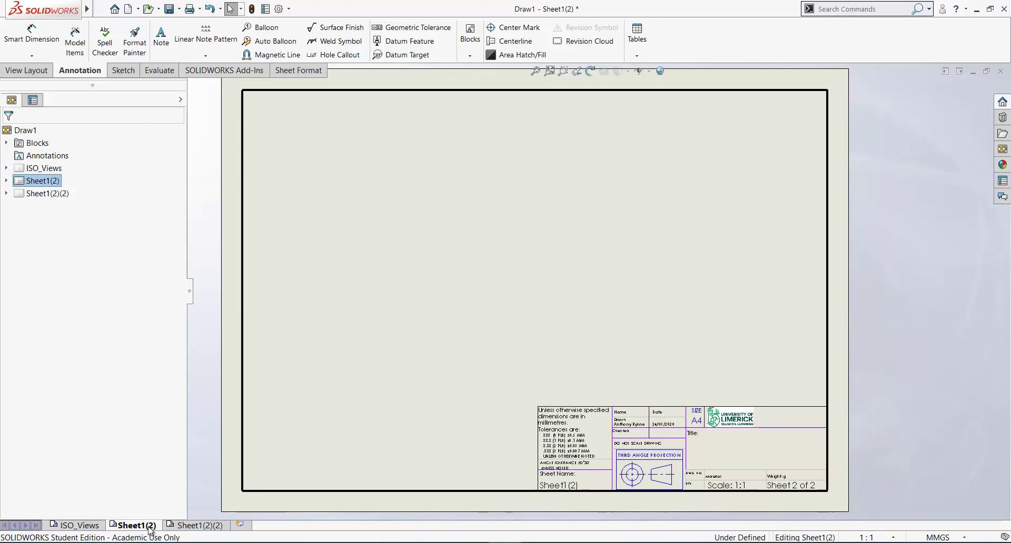
{"action": "right_click", "coordinate": [147, 528]}
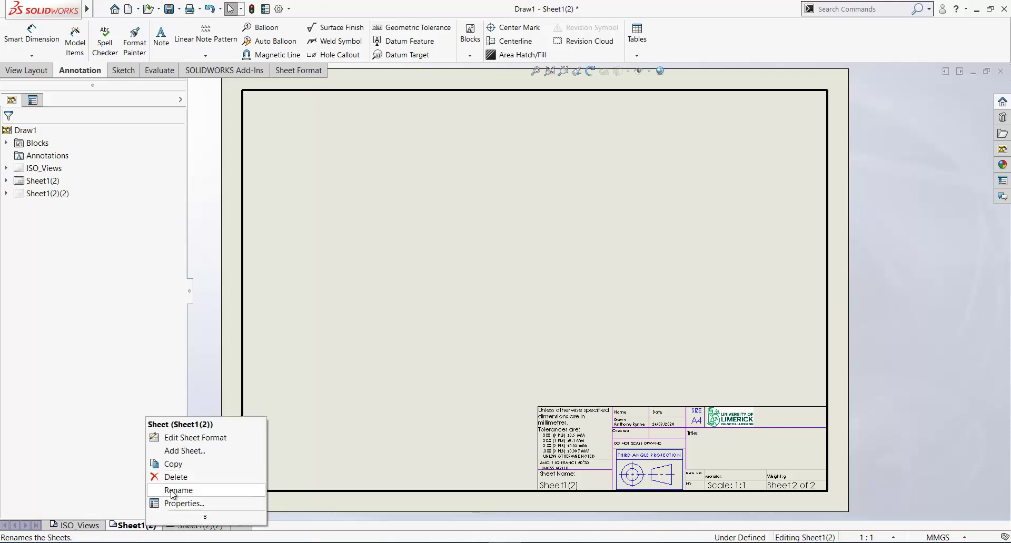
{"action": "left_click", "coordinate": [190, 487]}
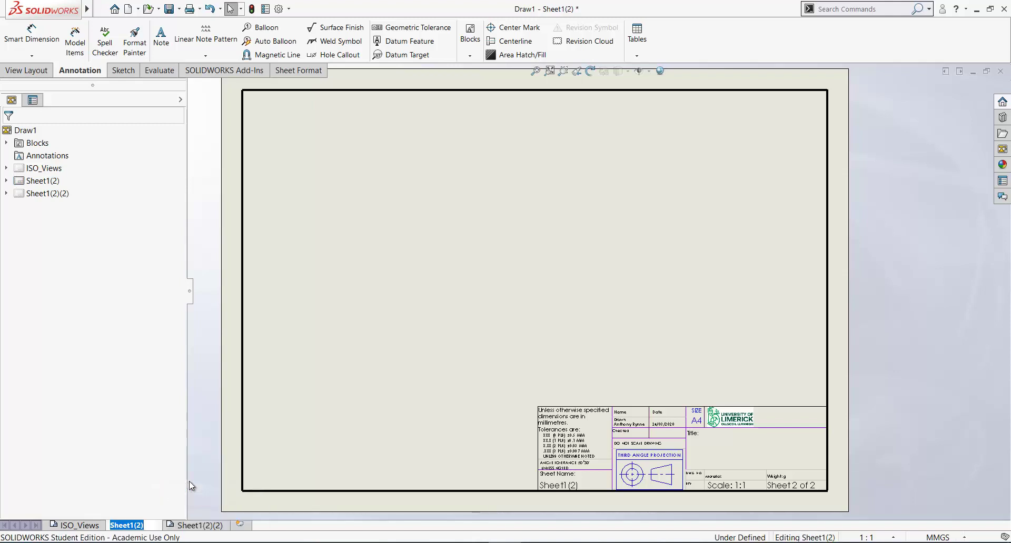
{"action": "type", "text": "Assy"}
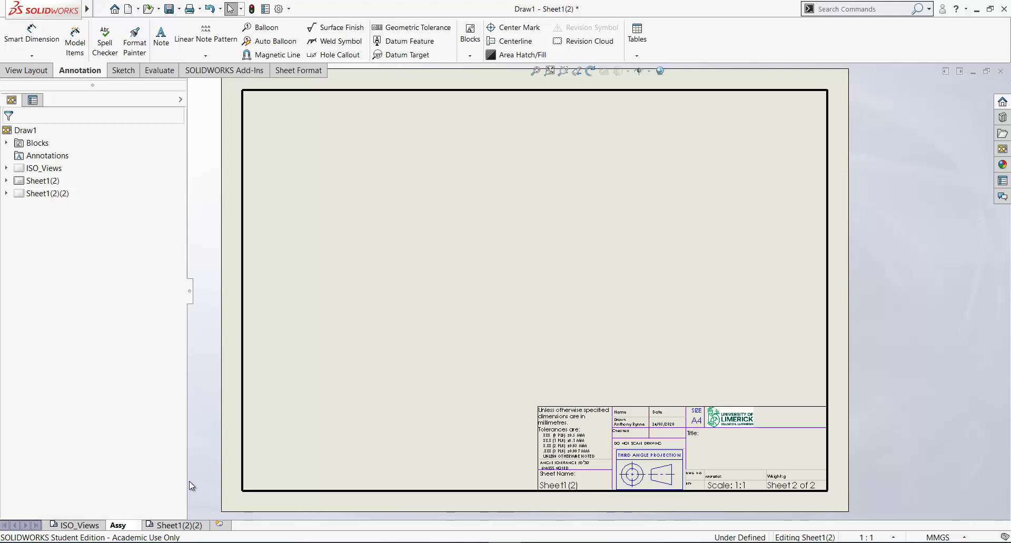
{"action": "type", "text": "_O"}
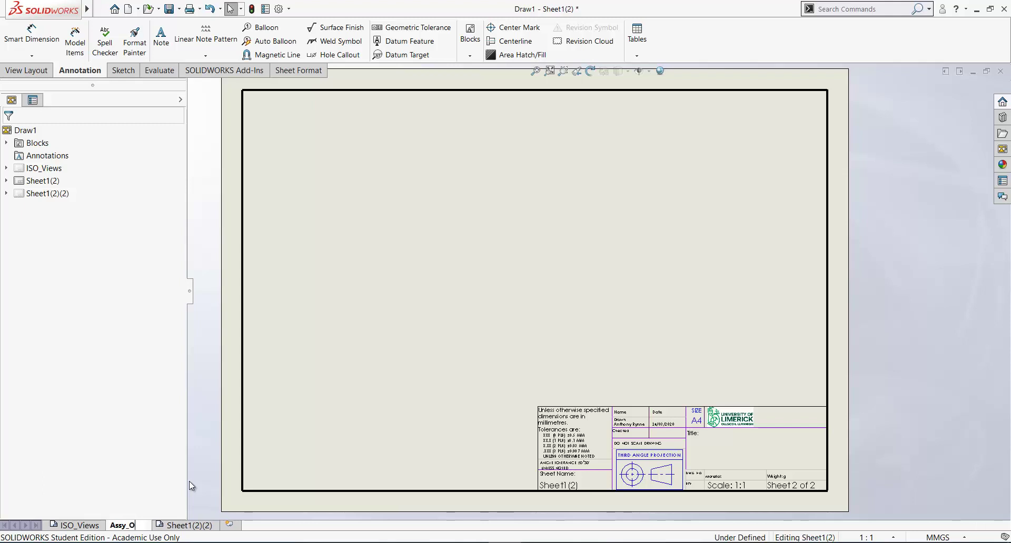
{"action": "type", "text": "rtho"}
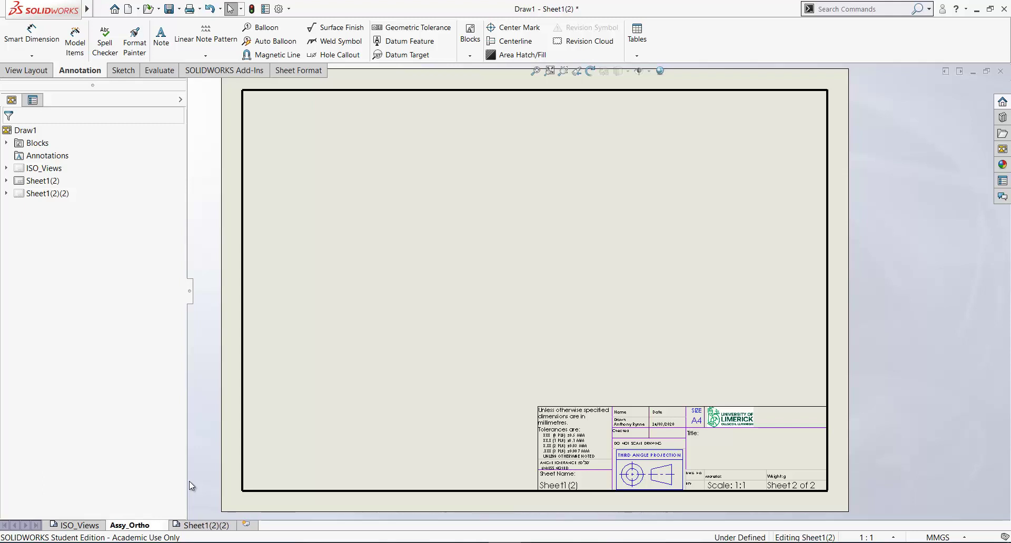
{"action": "key", "text": "Return"}
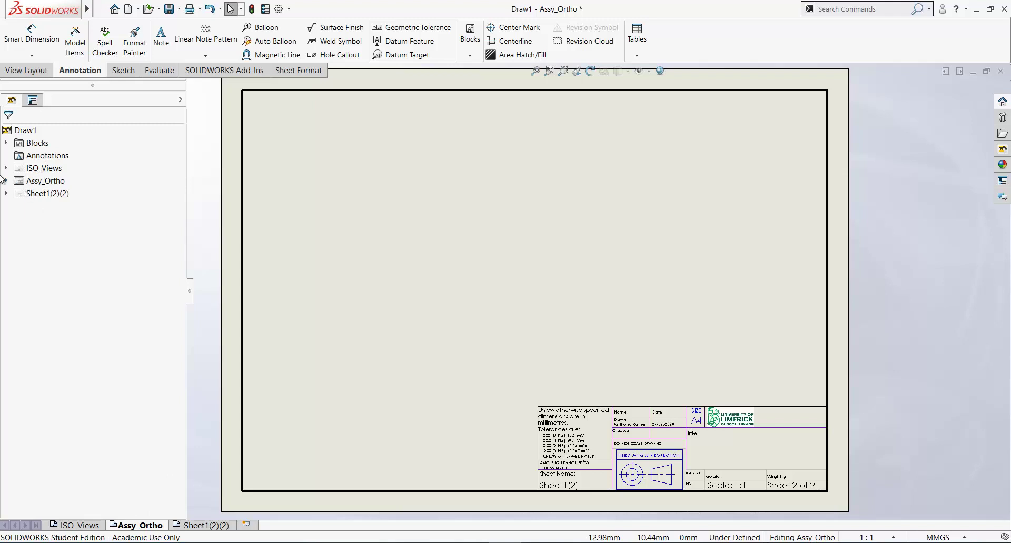
Rename the third sheet Sheet1(2)(2) to Assy Sect Views.
{"action": "left_click", "coordinate": [51, 193]}
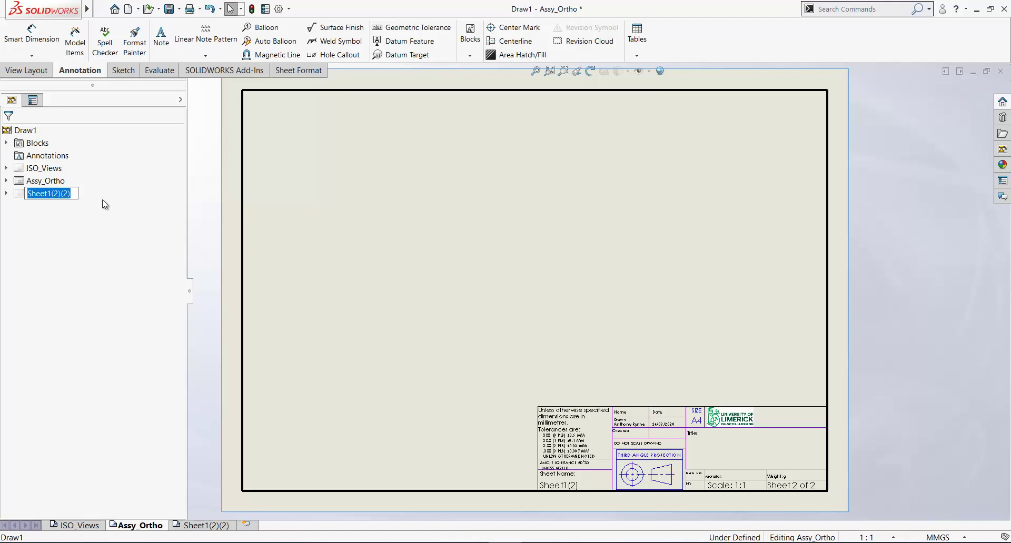
{"action": "type", "text": "Assy Se"}
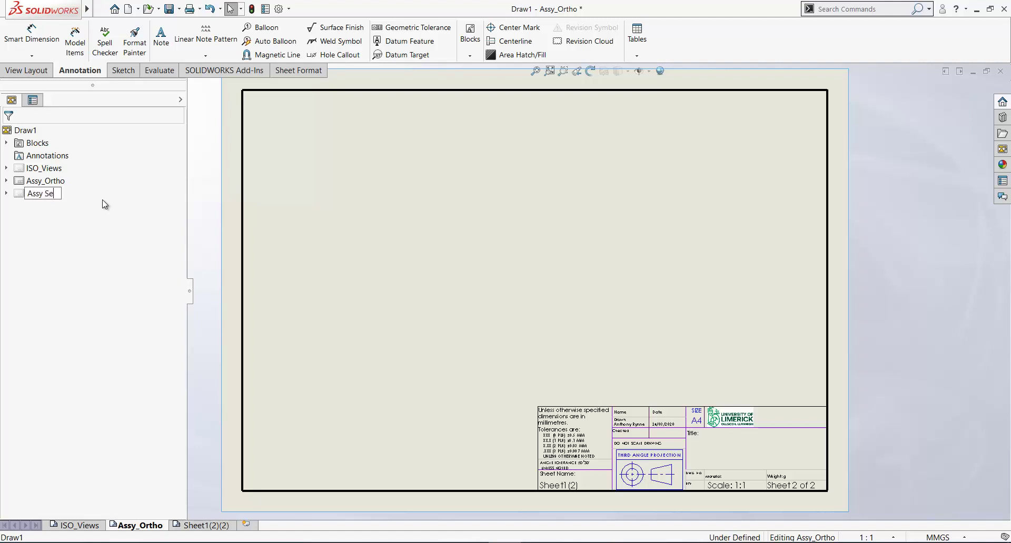
{"action": "type", "text": "ct Views"}
{"action": "key", "text": "Return"}
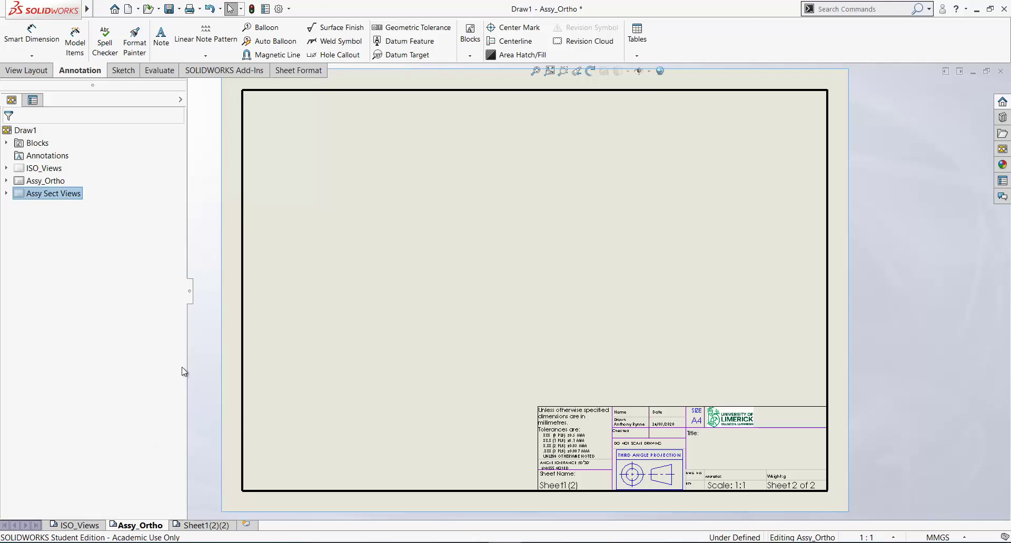
{"action": "left_click_drag", "start_coordinate": [222, 371], "coordinate": [268, 507]}
{"action": "left_click_drag", "start_coordinate": [230, 290], "coordinate": [260, 427]}
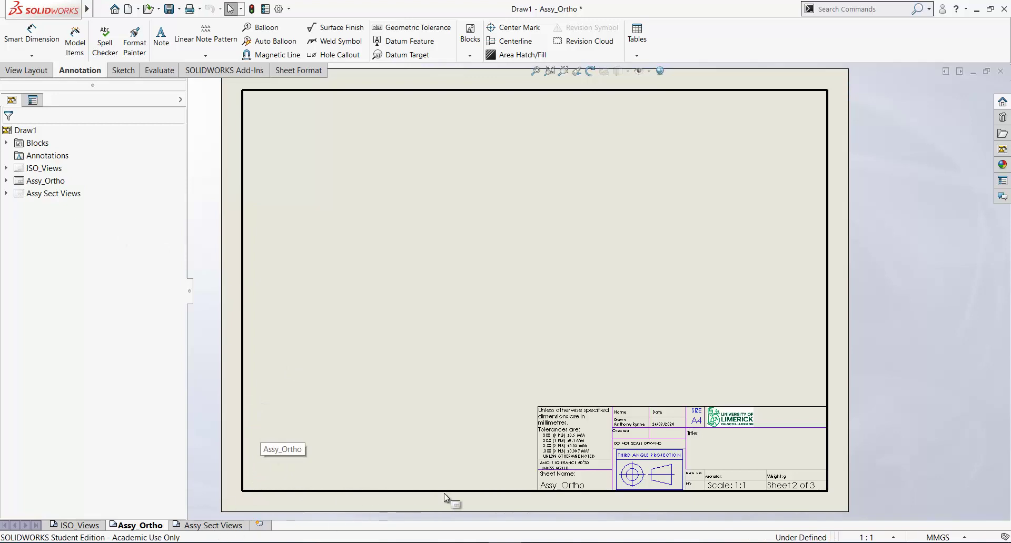
Cycle through the sheets and show Assy Sect Views zoomed out to its full border.
{"action": "left_click", "coordinate": [73, 528]}
{"action": "left_click", "coordinate": [137, 526]}
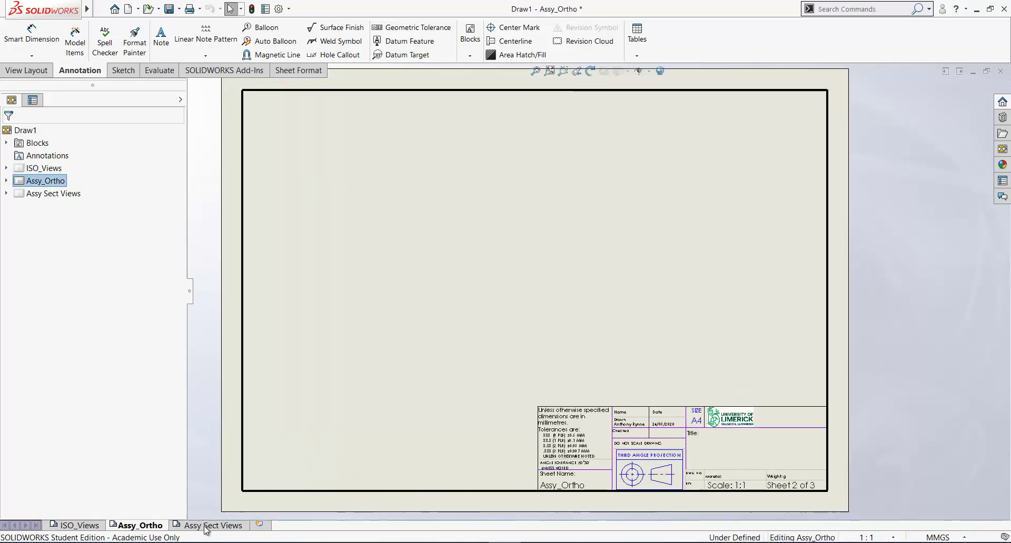
{"action": "left_click", "coordinate": [206, 526]}
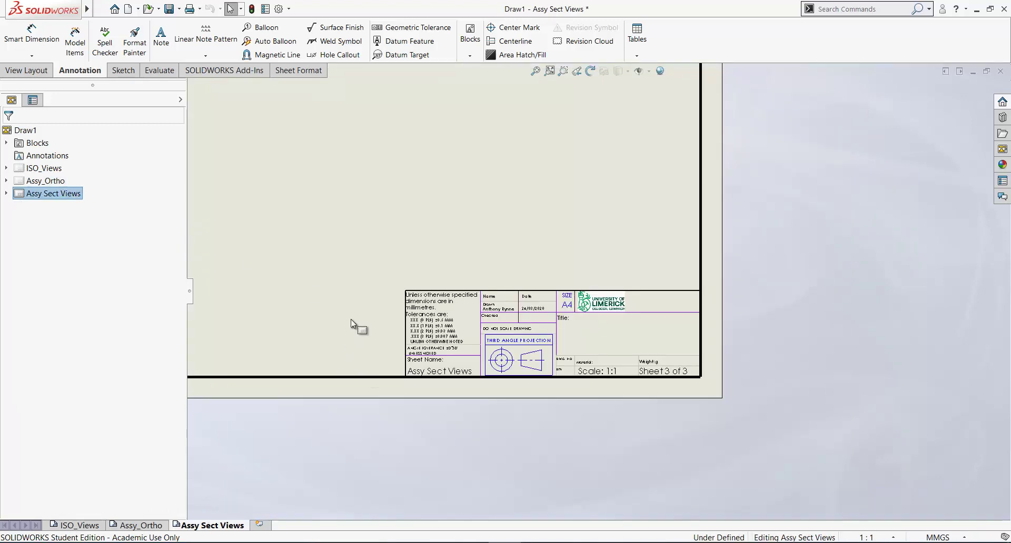
{"action": "scroll", "coordinate": [421, 353], "scroll_direction": "up", "scroll_amount": 3}
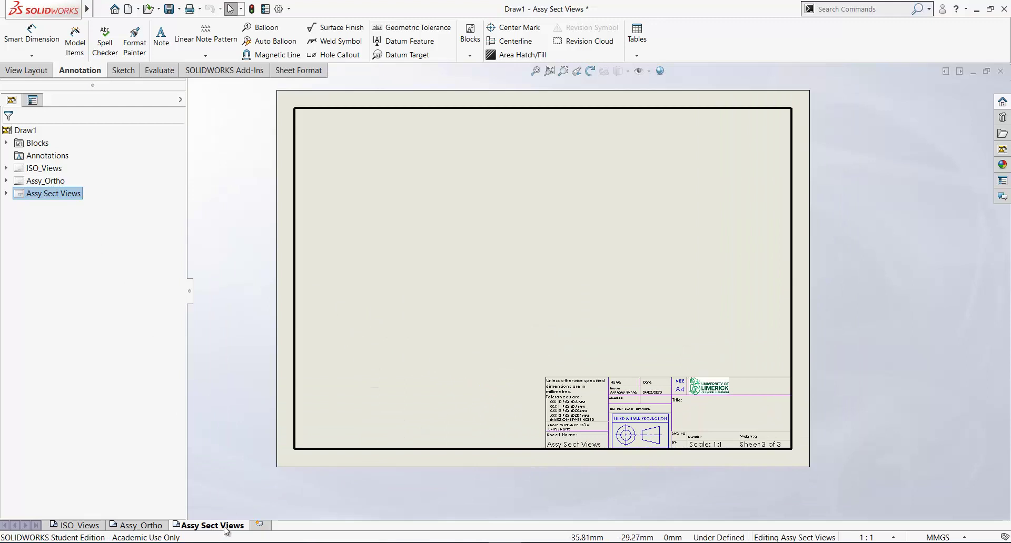
Copy the Assy Sect Views sheet and name the copy Power Conrod Assy.
{"action": "left_click_drag", "start_coordinate": [226, 531], "coordinate": [274, 529]}
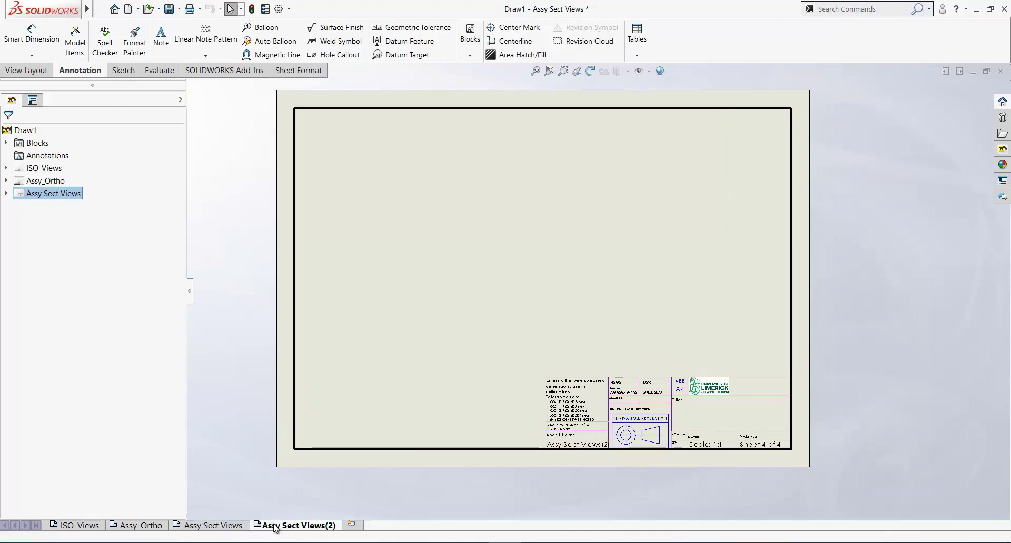
{"action": "right_click", "coordinate": [309, 526]}
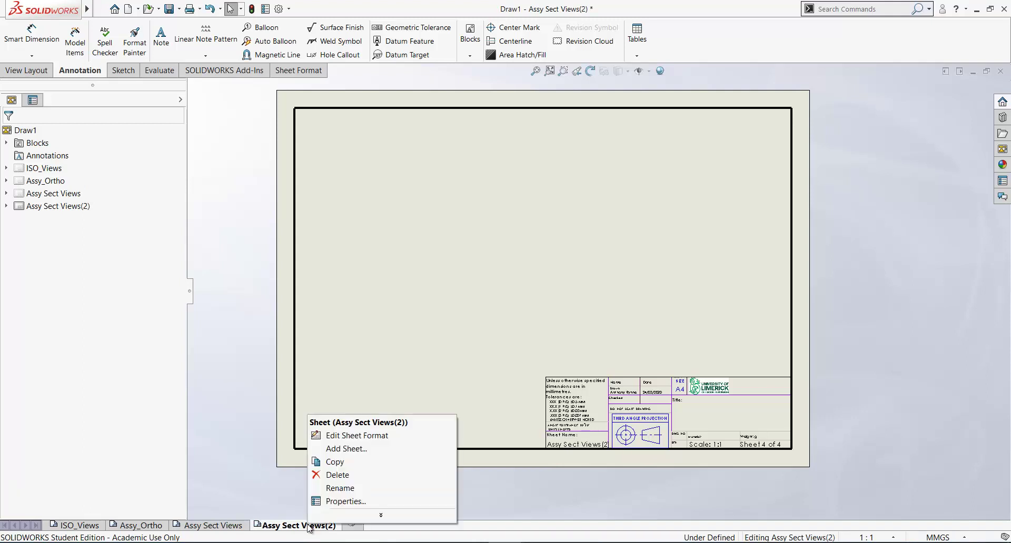
{"action": "left_click", "coordinate": [337, 488]}
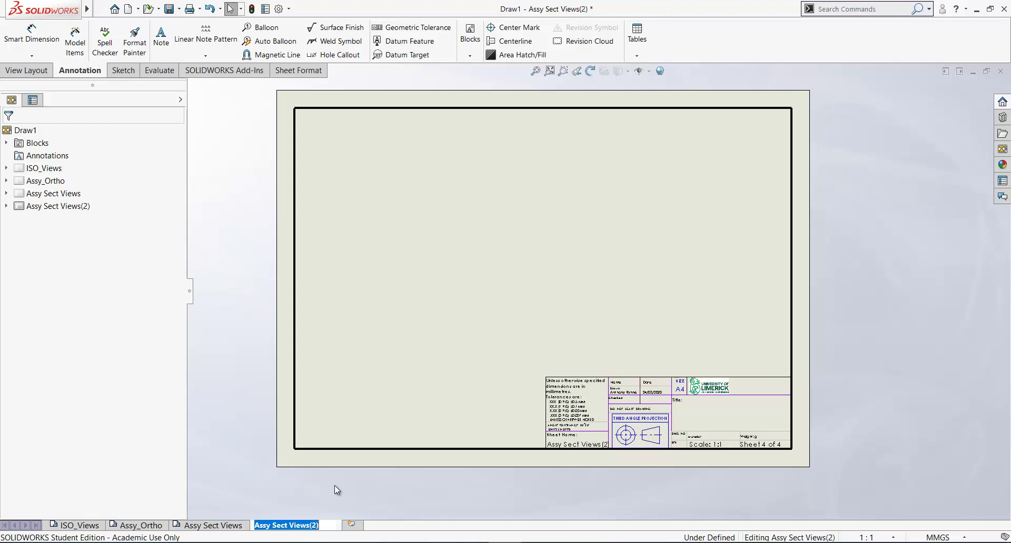
{"action": "type", "text": "P"}
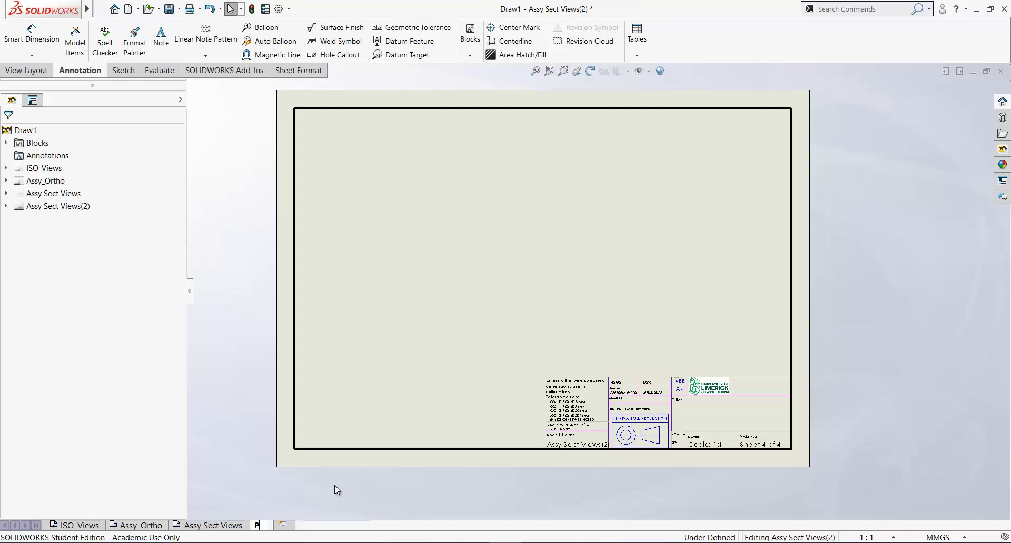
{"action": "type", "text": "ower Con"}
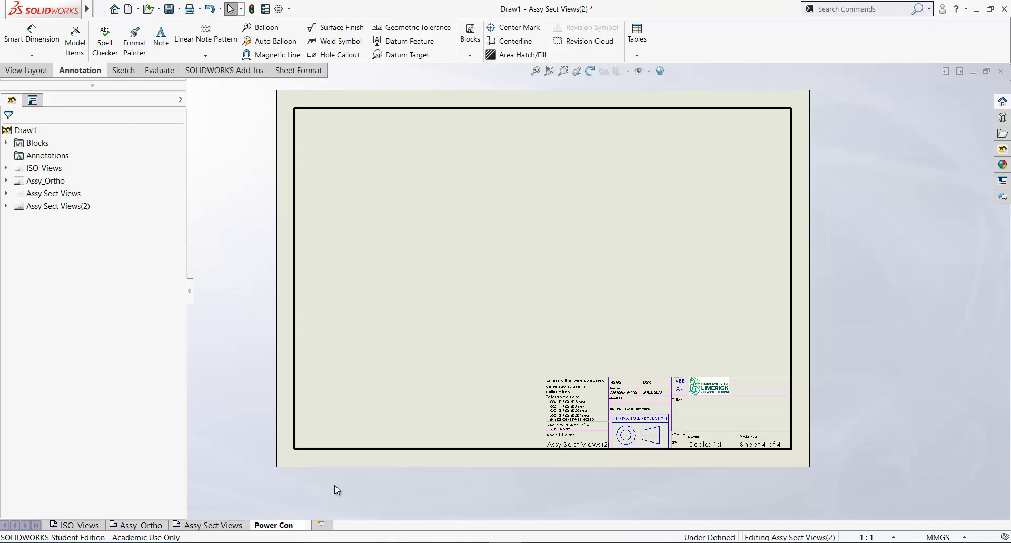
{"action": "type", "text": "rod A"}
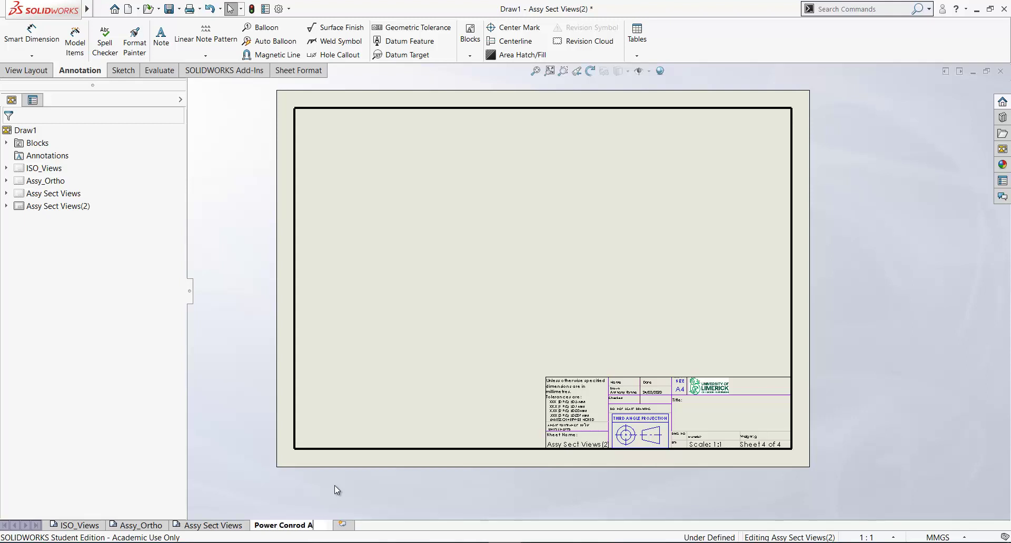
{"action": "type", "text": "ssy"}
{"action": "key", "text": "Return"}
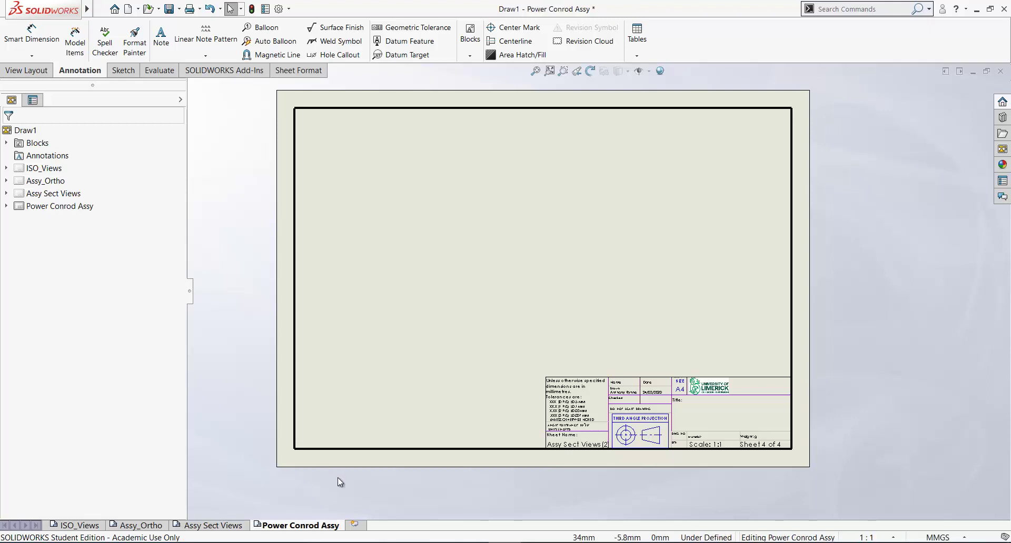
{"action": "left_click", "coordinate": [229, 526]}
{"action": "scroll", "coordinate": [526, 468], "scroll_direction": "up", "scroll_amount": 3}
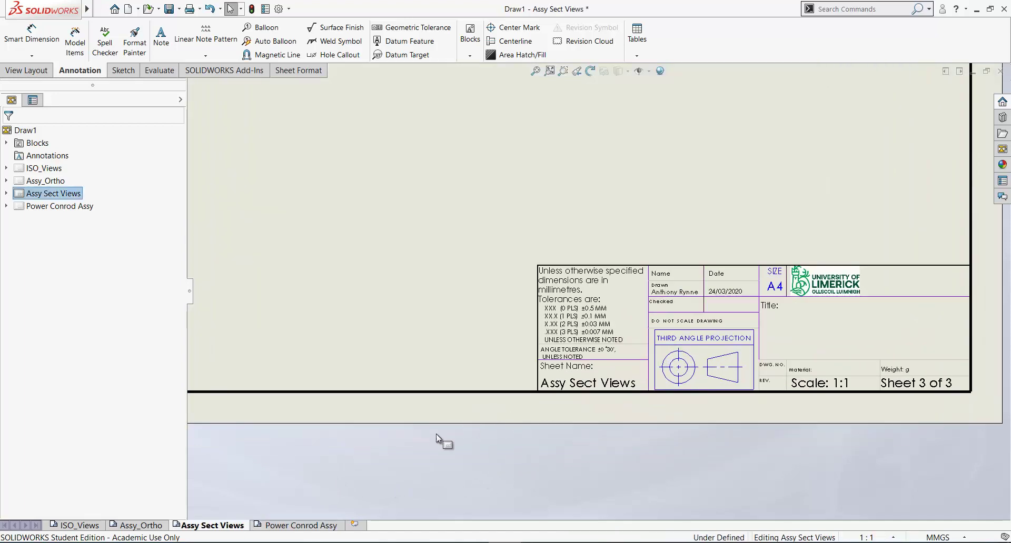
{"action": "middle_click_drag", "start_coordinate": [430, 438], "coordinate": [478, 415]}
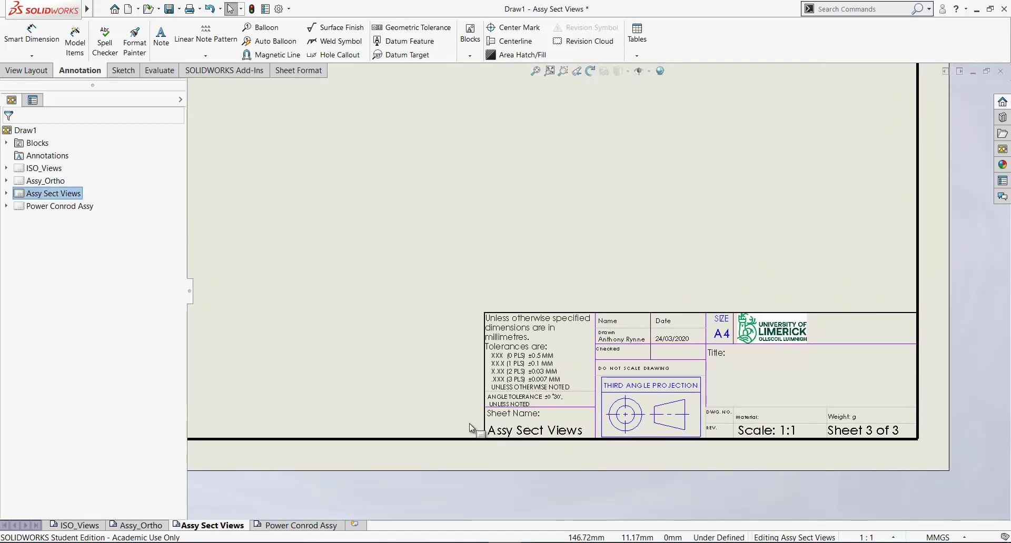
{"action": "middle_click_drag", "start_coordinate": [432, 416], "coordinate": [352, 482]}
{"action": "left_click", "coordinate": [308, 525]}
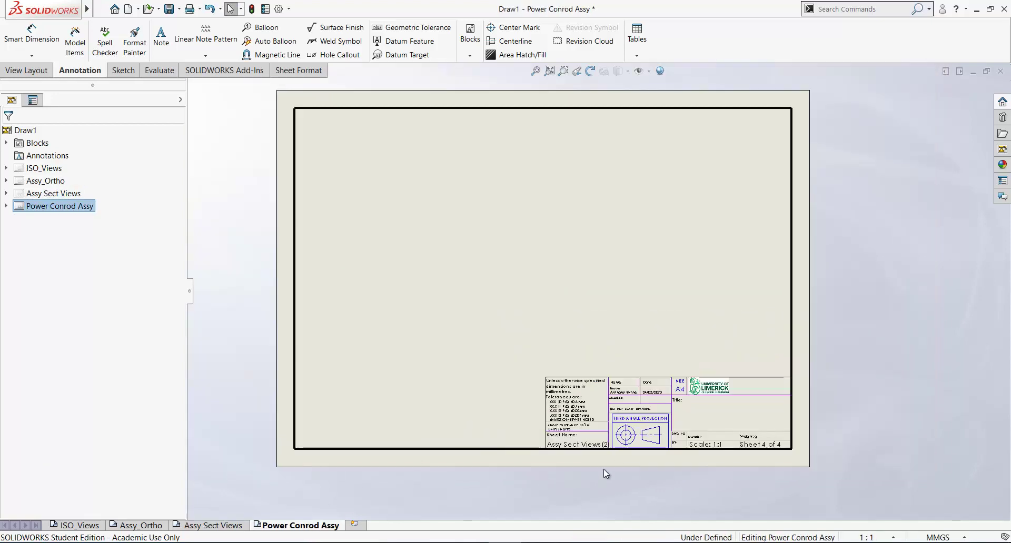
{"action": "scroll", "coordinate": [610, 453], "scroll_direction": "down", "scroll_amount": 3}
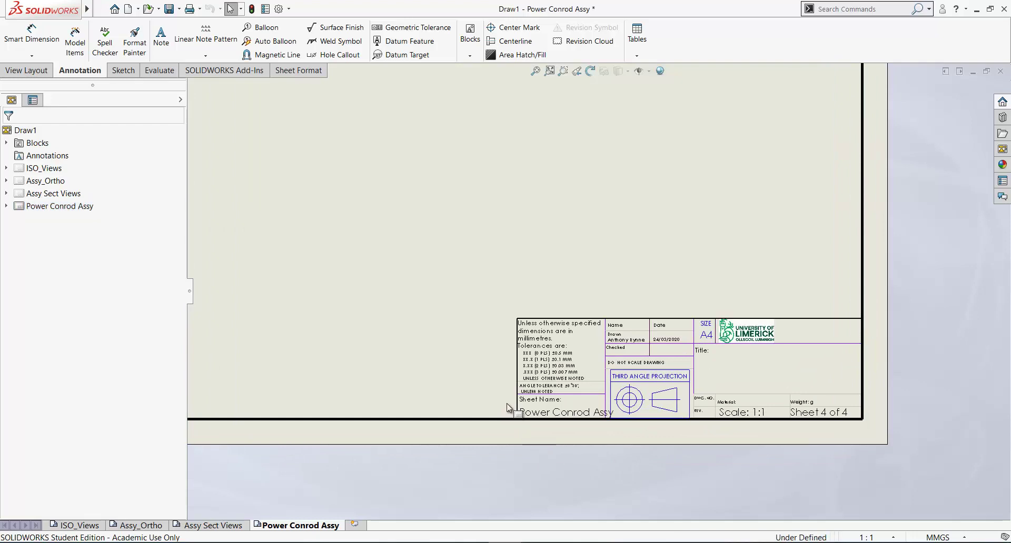
{"action": "scroll", "coordinate": [548, 426], "scroll_direction": "down", "scroll_amount": 1}
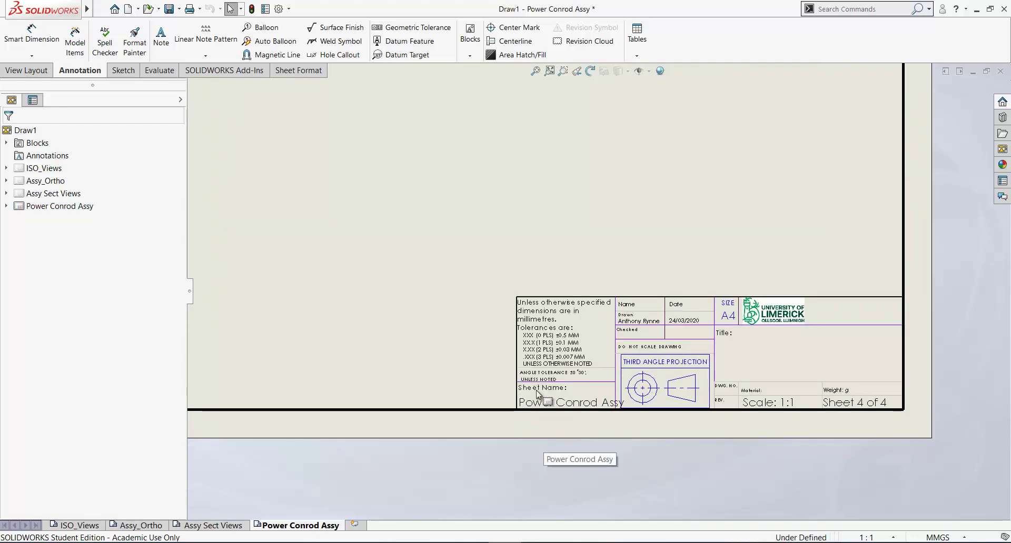
{"action": "middle_click_drag", "start_coordinate": [542, 393], "coordinate": [531, 387]}
{"action": "scroll", "coordinate": [544, 401], "scroll_direction": "down", "scroll_amount": 2}
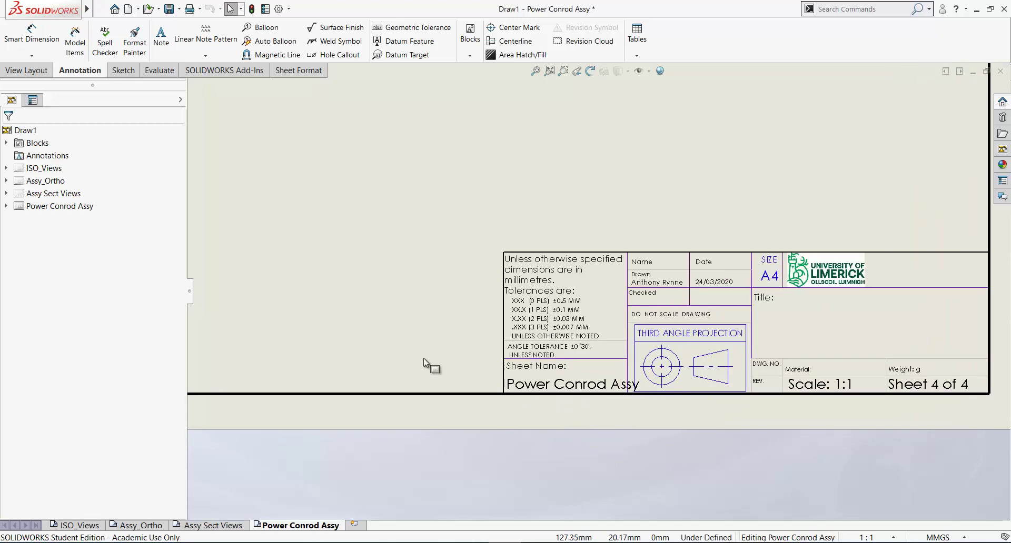
{"action": "right_click", "coordinate": [437, 343]}
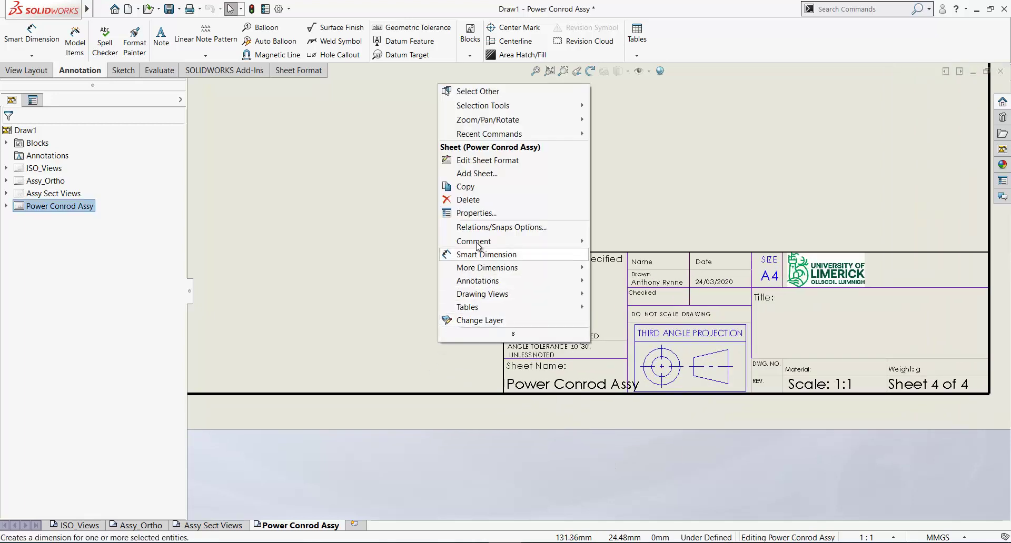
In the sheet format, set the title block's sheet-name note height to 2mm.
{"action": "left_click", "coordinate": [482, 160]}
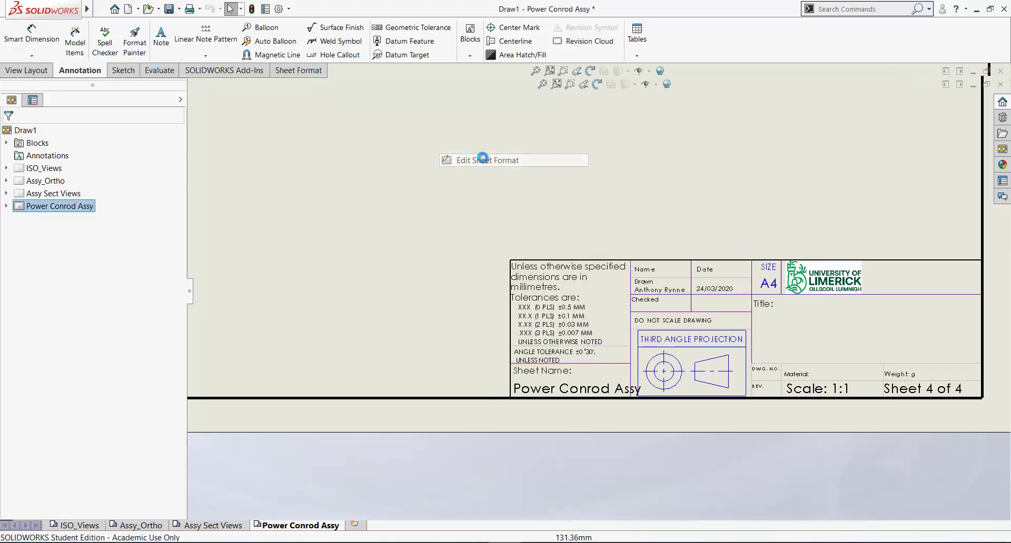
{"action": "left_click", "coordinate": [537, 392]}
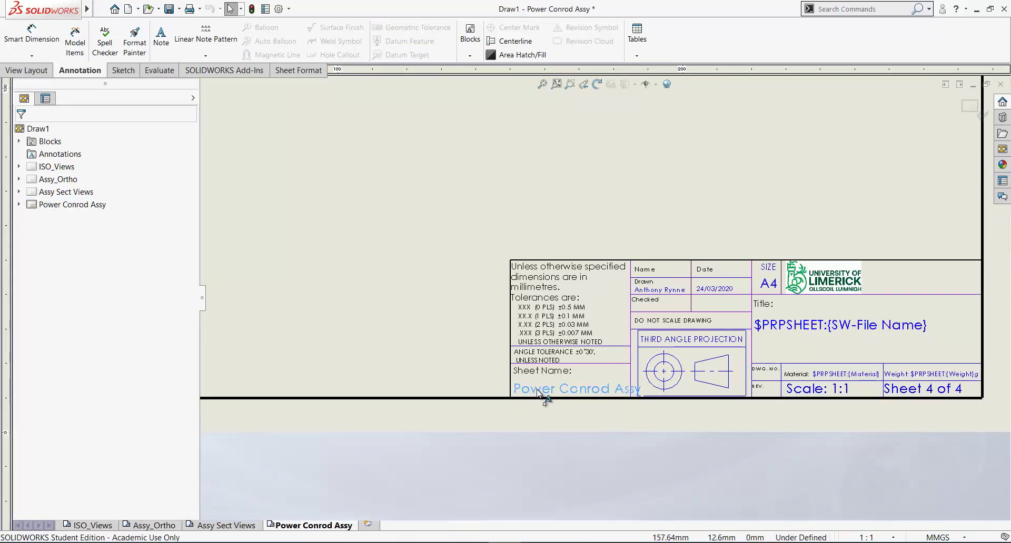
{"action": "double_click", "coordinate": [538, 394]}
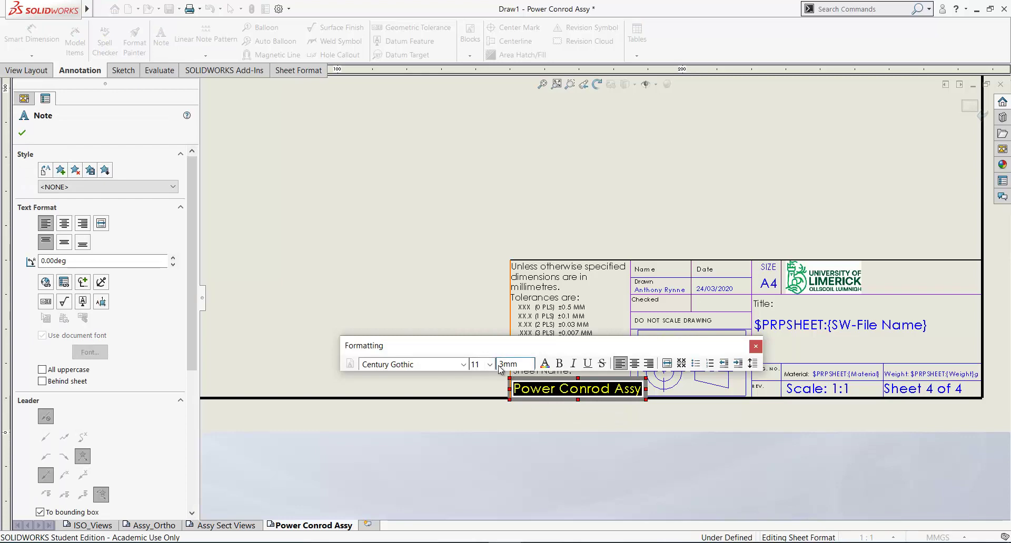
{"action": "key", "text": "BackSpace"}
{"action": "type", "text": "2"}
{"action": "key", "text": "Return"}
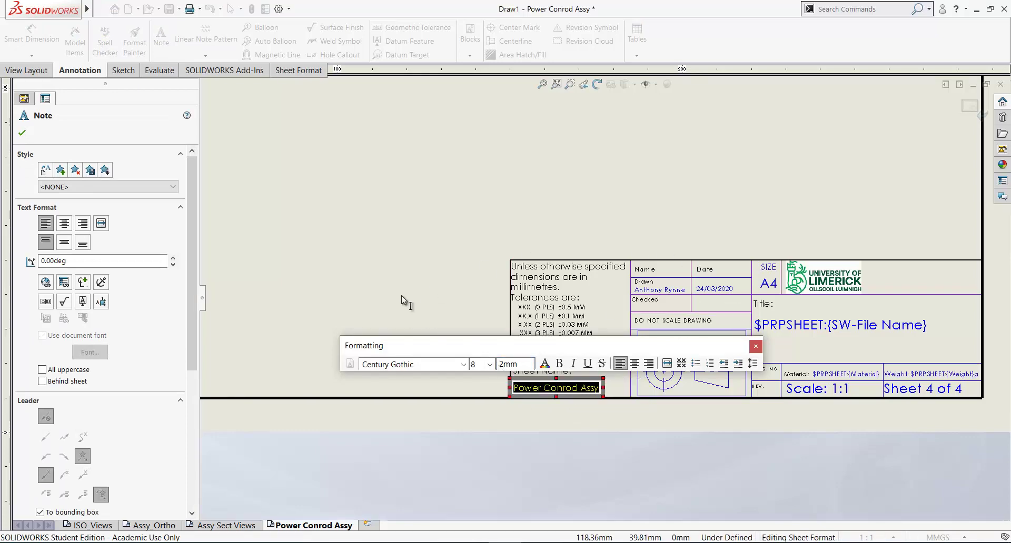
{"action": "left_click", "coordinate": [410, 296]}
Leave sheet format editing and fit the whole sheet in the window.
{"action": "right_click", "coordinate": [418, 282]}
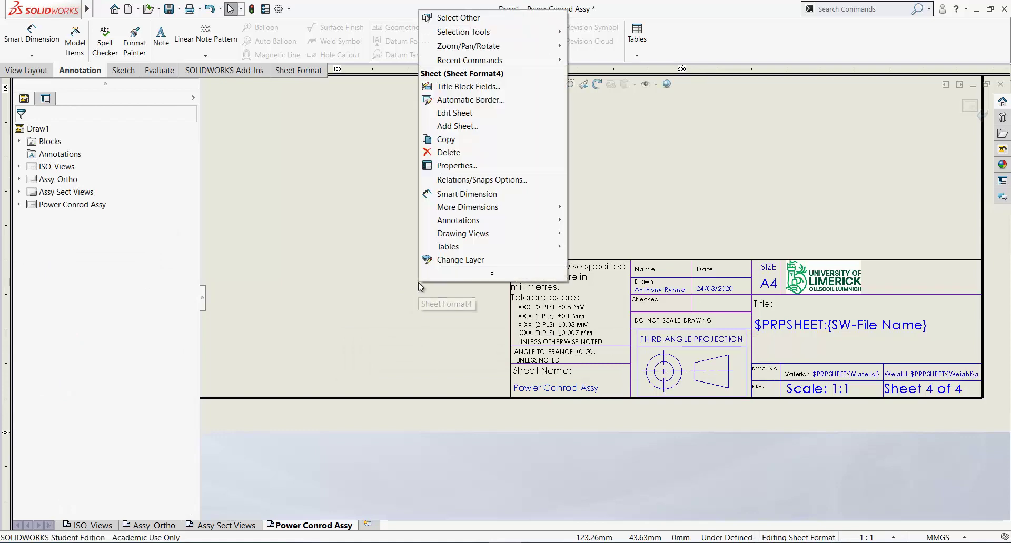
{"action": "left_click", "coordinate": [452, 113]}
{"action": "key", "text": "f"}
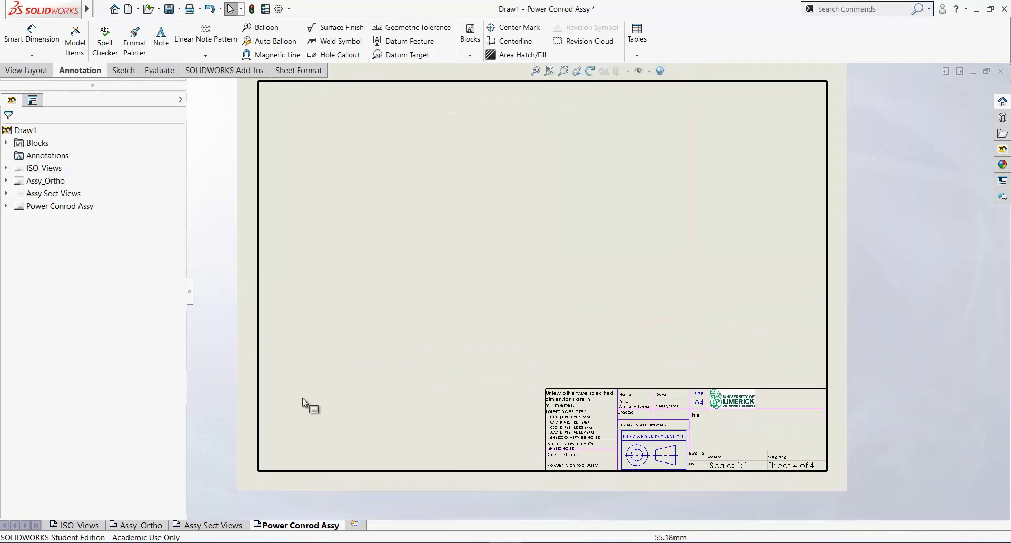
Switch to ISO_Views, attempt to reorder it in the sheet list, and dismiss the failure message.
{"action": "left_click", "coordinate": [77, 525]}
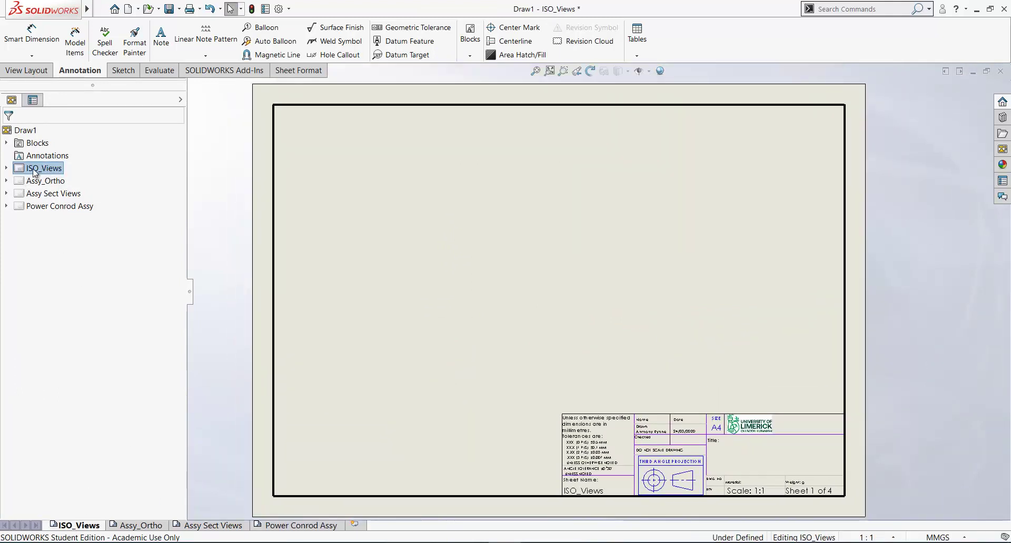
{"action": "mouse_move", "coordinate": [41, 171]}
{"action": "left_mouse_down"}
{"action": "mouse_move", "coordinate": [36, 209]}
{"action": "mouse_move", "coordinate": [45, 159]}
{"action": "mouse_move", "coordinate": [151, 223]}
{"action": "left_mouse_up"}
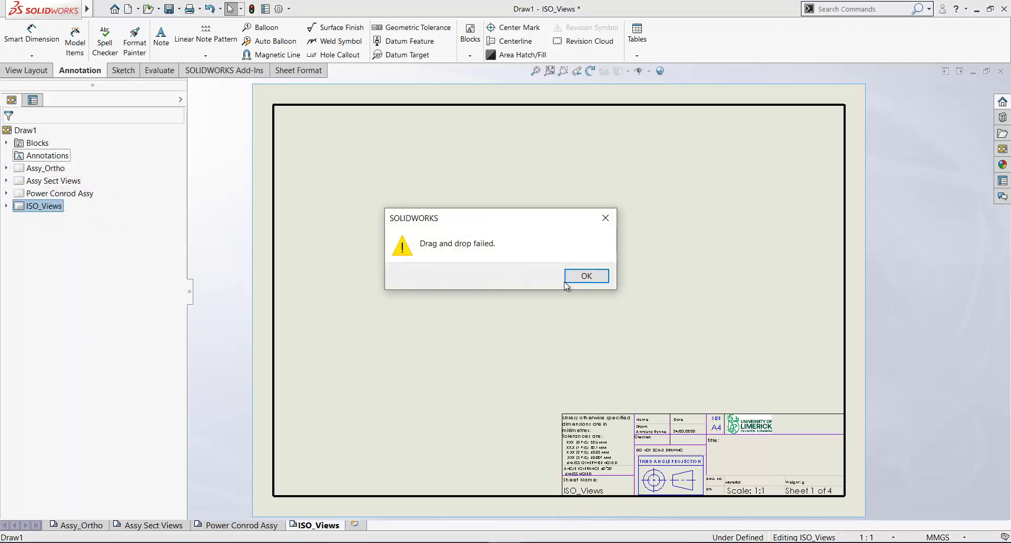
{"action": "key", "text": "Return"}
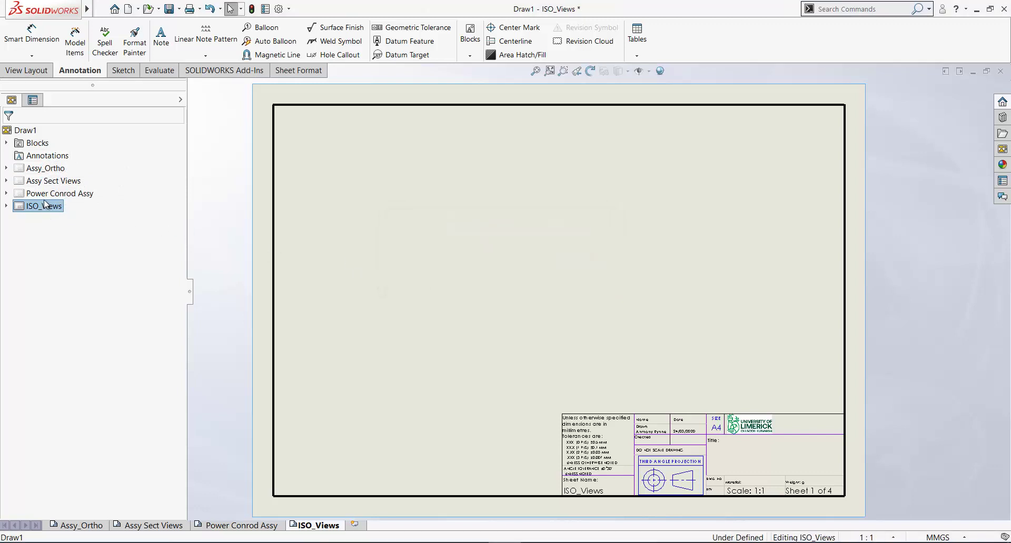
{"action": "mouse_move", "coordinate": [42, 194]}
{"action": "left_mouse_down"}
{"action": "mouse_move", "coordinate": [38, 169]}
{"action": "mouse_move", "coordinate": [47, 189]}
{"action": "left_mouse_up"}
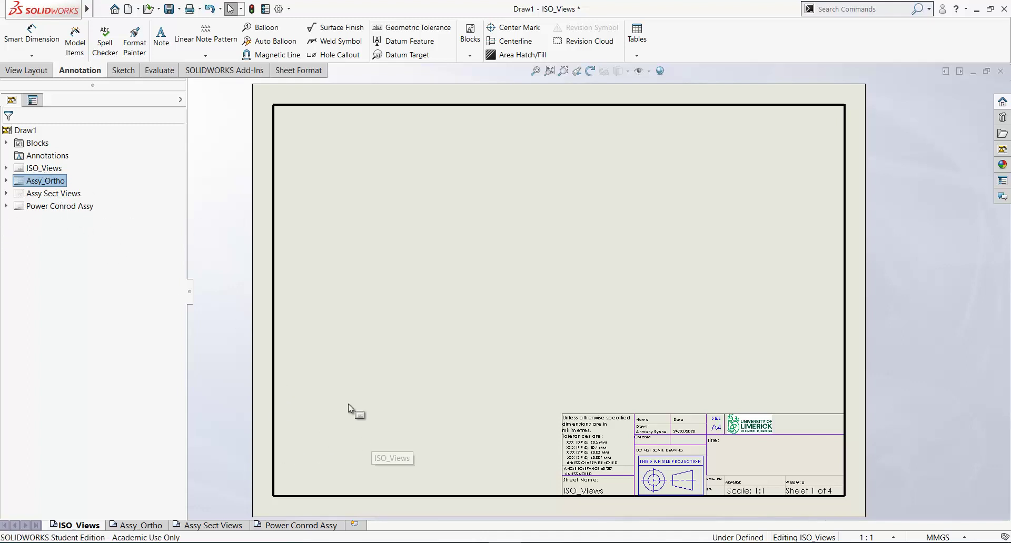
{"action": "mouse_move", "coordinate": [486, 401]}
{"action": "middle_mouse_down"}
{"action": "mouse_move", "coordinate": [500, 338]}
{"action": "mouse_move", "coordinate": [480, 342]}
{"action": "middle_mouse_up"}
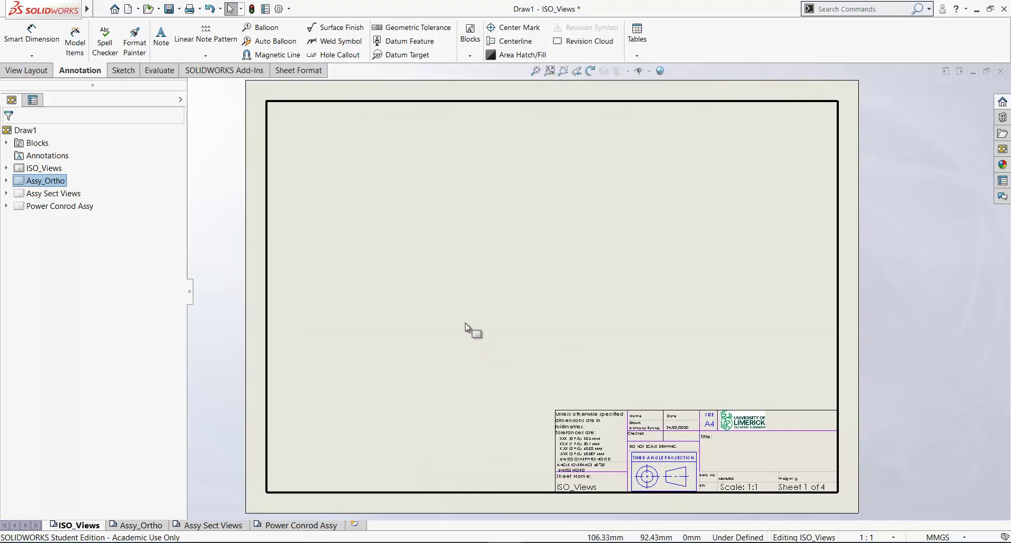
Open the View Palette and load the STIRLING ENGINE PROJECT assembly into it.
{"action": "left_click", "coordinate": [453, 267]}
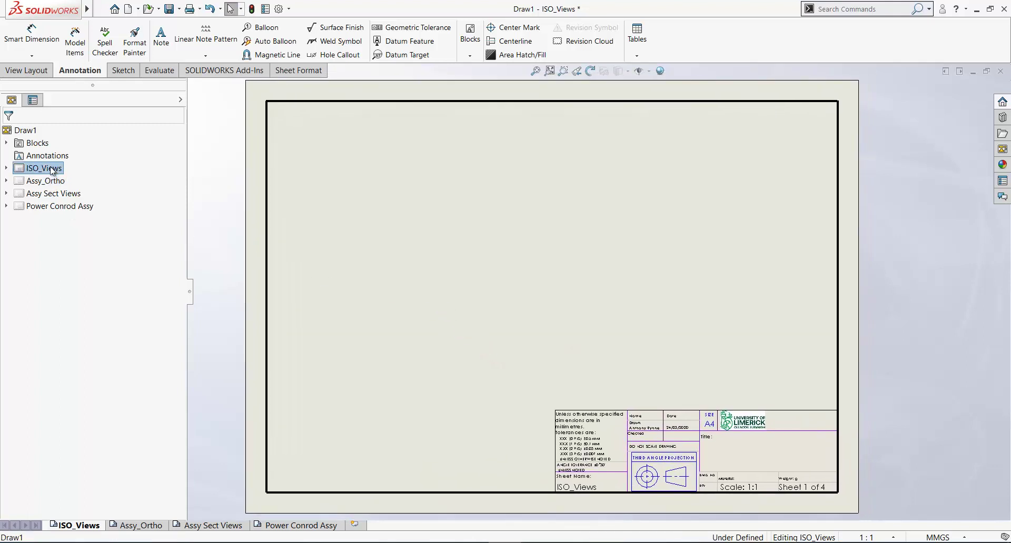
{"action": "left_click", "coordinate": [1003, 150]}
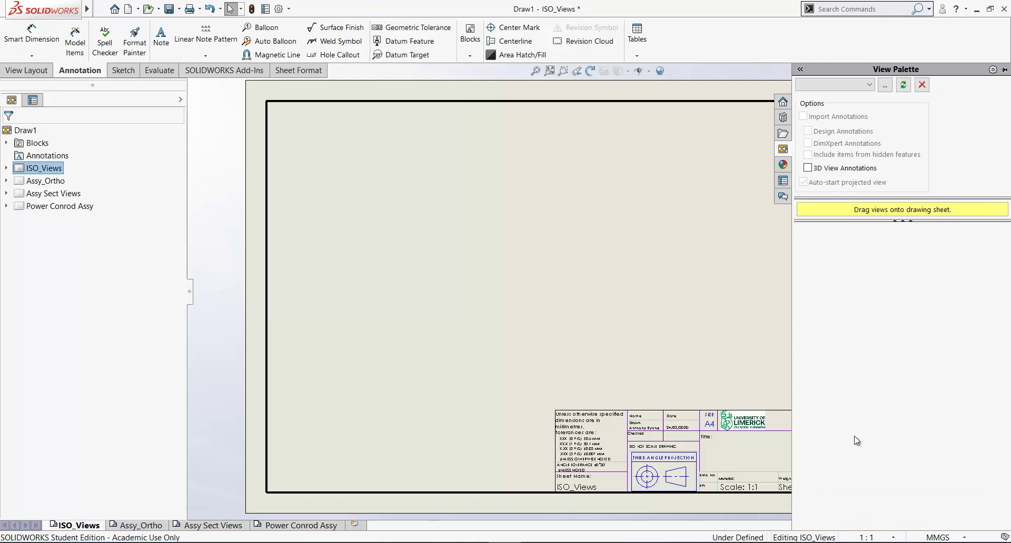
{"action": "middle_click_drag", "start_coordinate": [551, 230], "coordinate": [496, 232]}
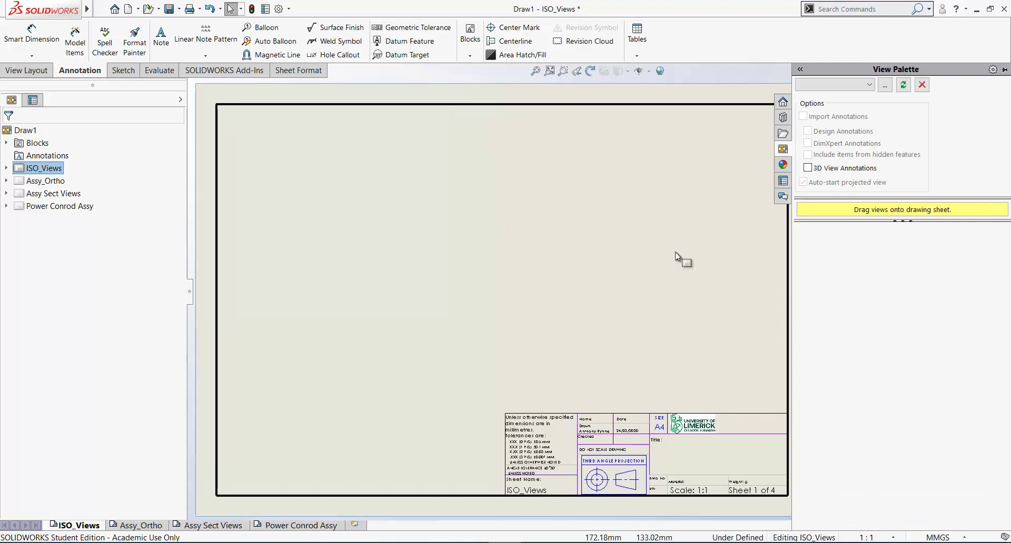
{"action": "left_click", "coordinate": [869, 86]}
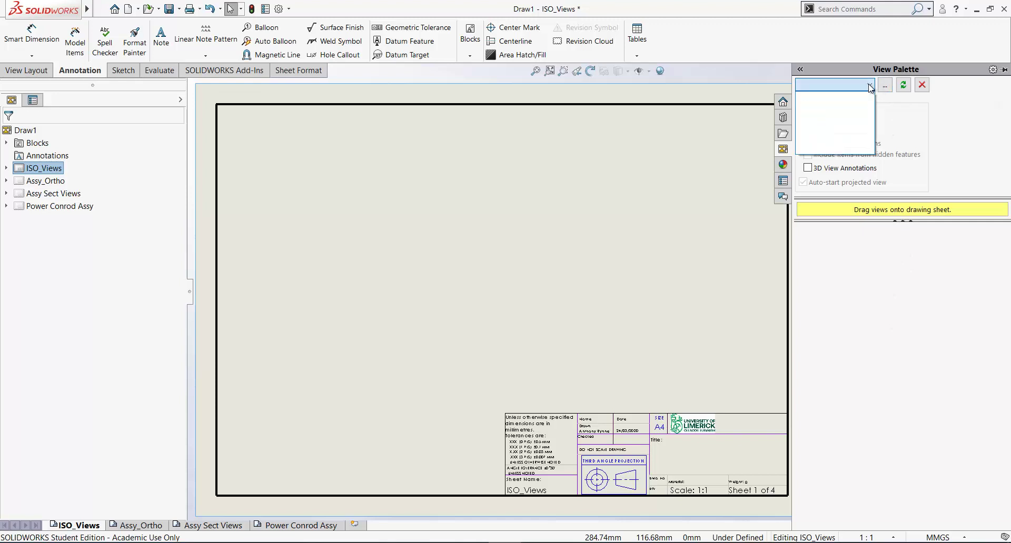
{"action": "left_click", "coordinate": [869, 85]}
{"action": "left_click", "coordinate": [885, 85]}
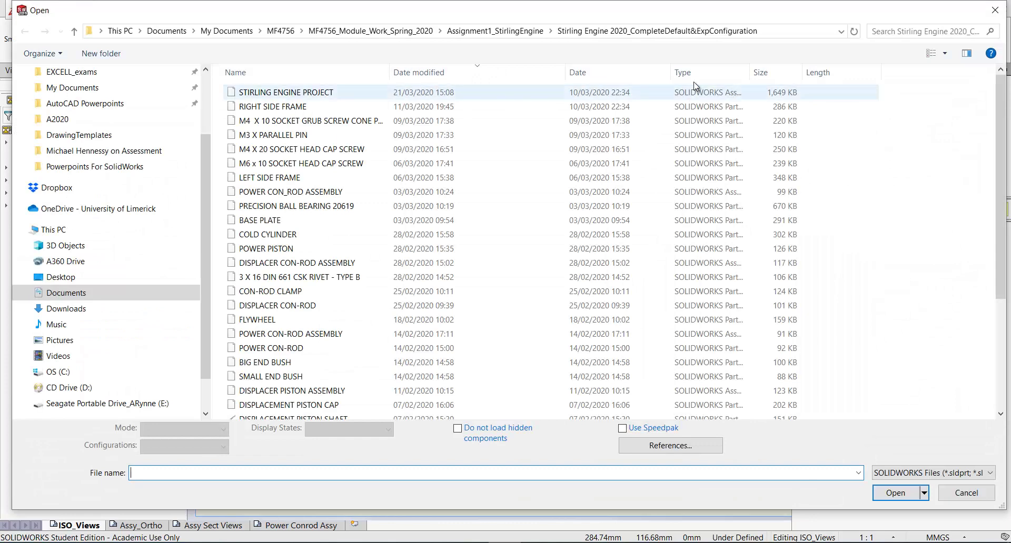
{"action": "left_click", "coordinate": [305, 93]}
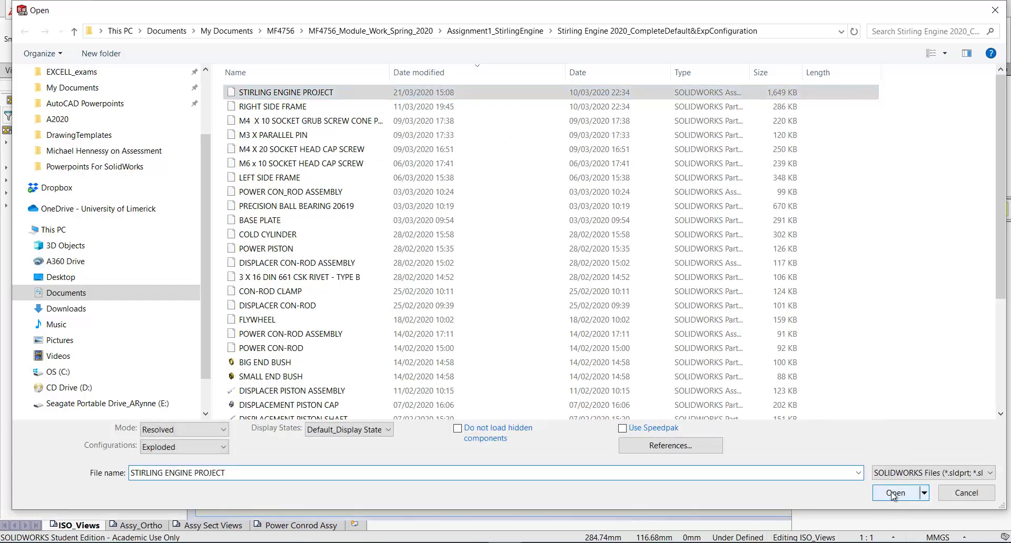
{"action": "left_click", "coordinate": [895, 493]}
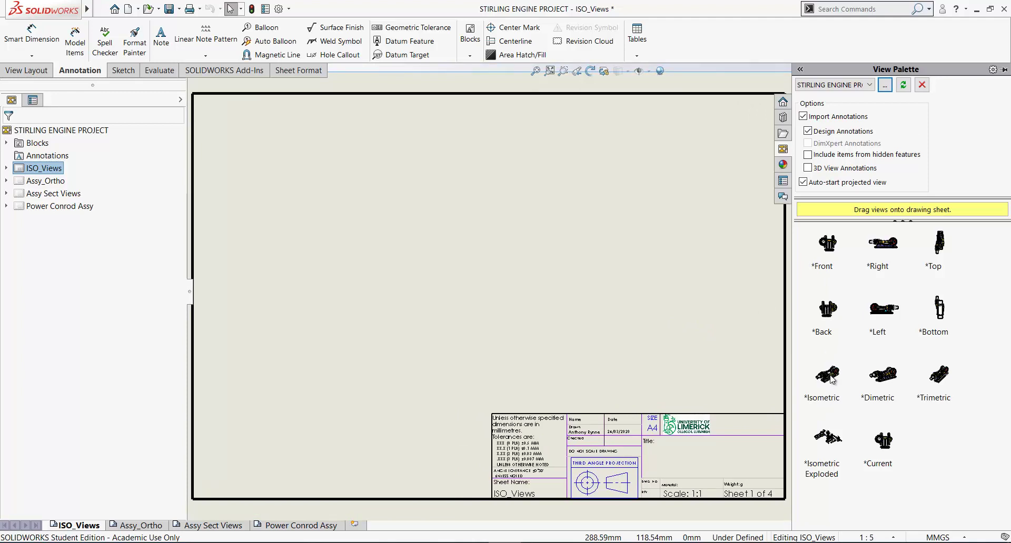
Place the Isometric engine view at the sheet's upper left and hide View Origins.
{"action": "mouse_move", "coordinate": [833, 374]}
{"action": "left_mouse_down"}
{"action": "mouse_move", "coordinate": [763, 317]}
{"action": "mouse_move", "coordinate": [615, 245]}
{"action": "mouse_move", "coordinate": [618, 234]}
{"action": "mouse_move", "coordinate": [425, 182]}
{"action": "mouse_move", "coordinate": [350, 175]}
{"action": "mouse_move", "coordinate": [326, 185]}
{"action": "left_mouse_up"}
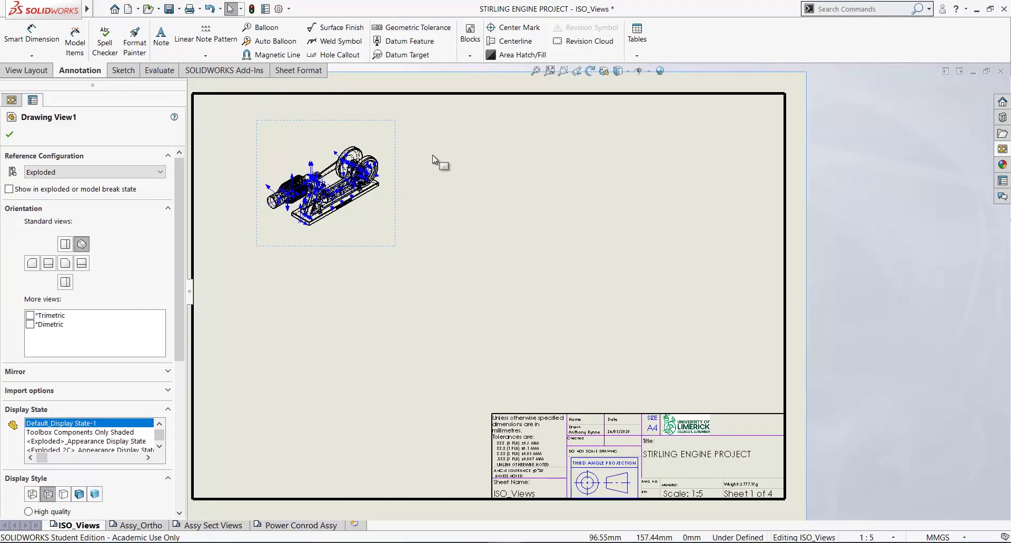
{"action": "scroll", "coordinate": [326, 153], "scroll_direction": "down", "scroll_amount": 2}
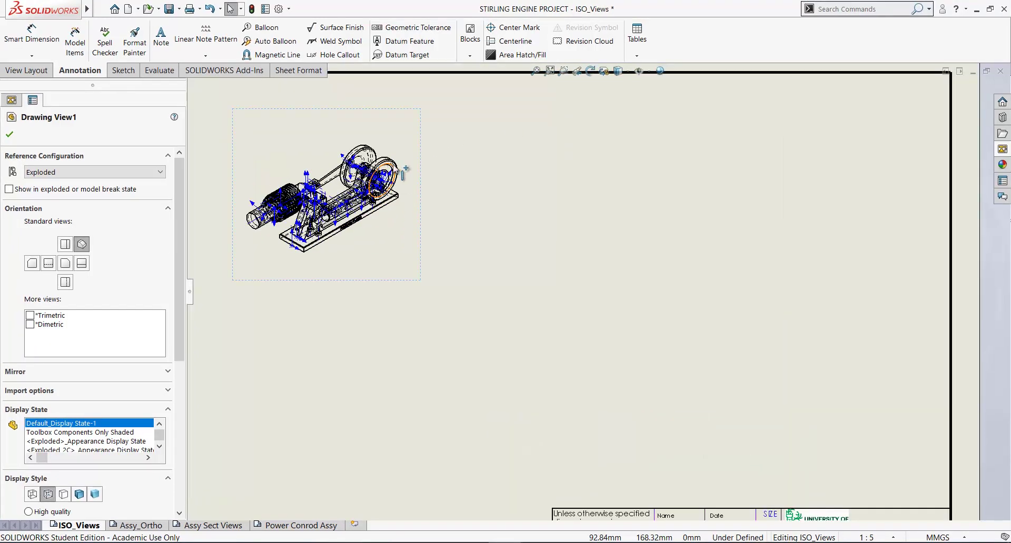
{"action": "left_click", "coordinate": [651, 74]}
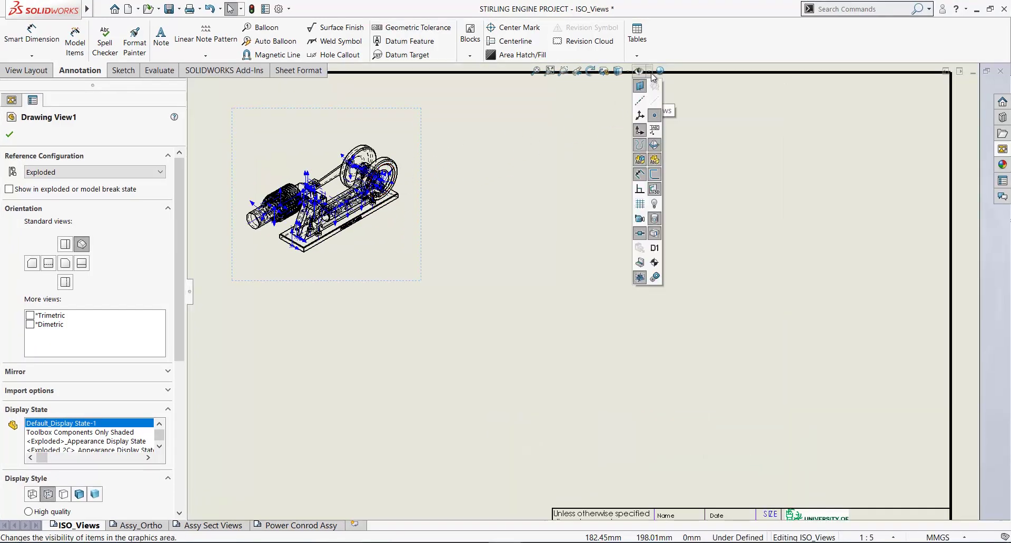
{"action": "left_click", "coordinate": [640, 130]}
{"action": "left_click_drag", "start_coordinate": [211, 123], "coordinate": [439, 267]}
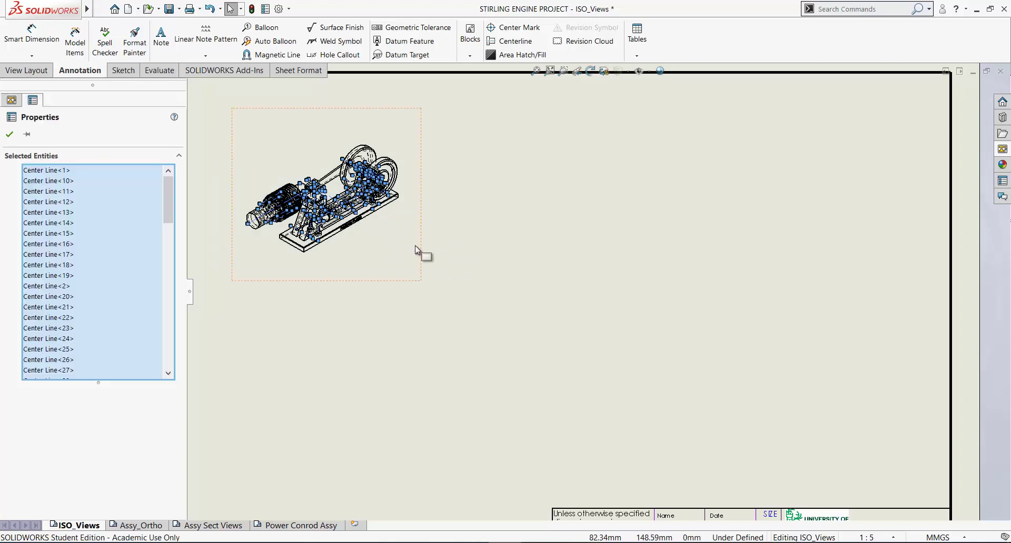
{"action": "left_click", "coordinate": [472, 247]}
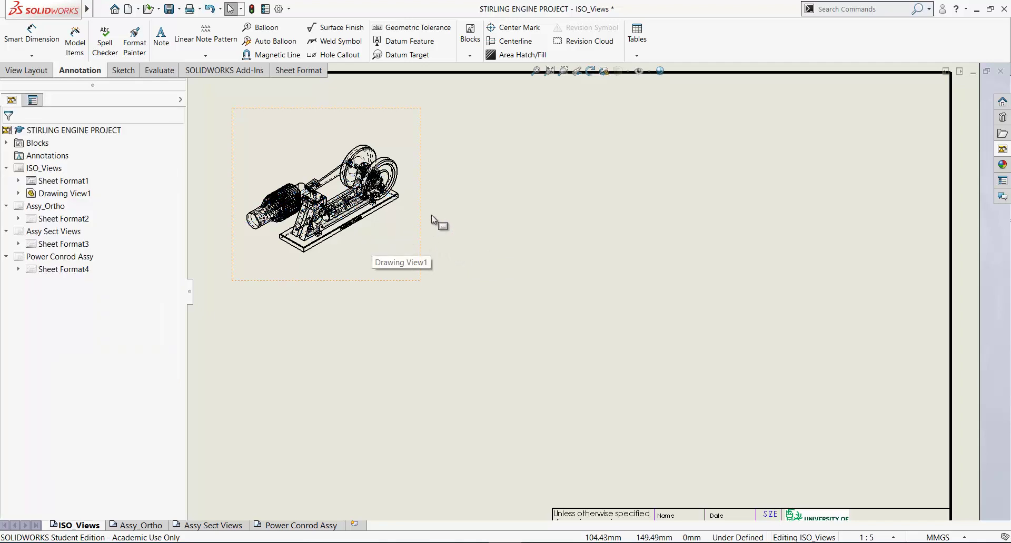
Set Drawing View1's display style to Shaded With Edges.
{"action": "left_click", "coordinate": [373, 242]}
{"action": "left_click", "coordinate": [79, 494]}
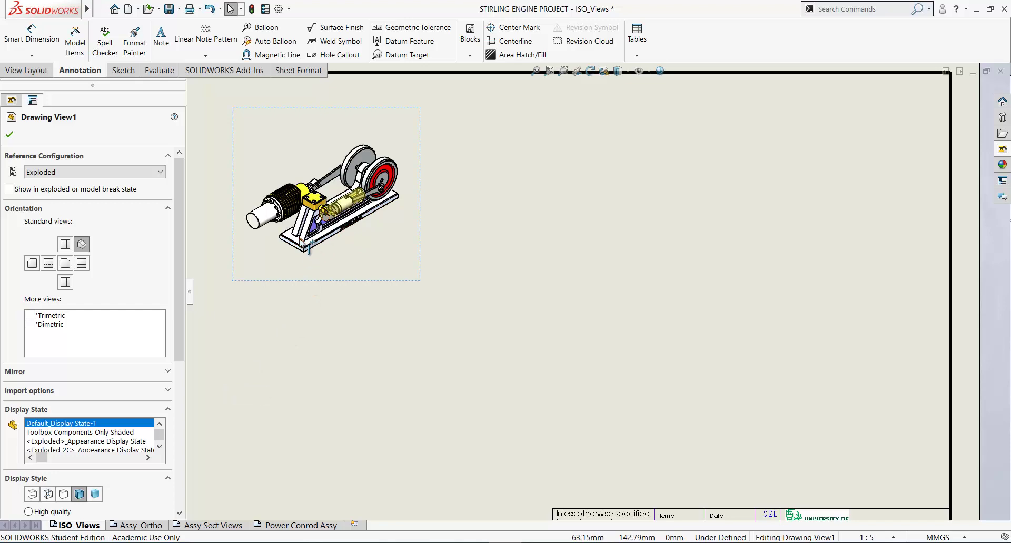
{"action": "scroll", "coordinate": [316, 252], "scroll_direction": "down", "scroll_amount": 3}
{"action": "key", "text": "f"}
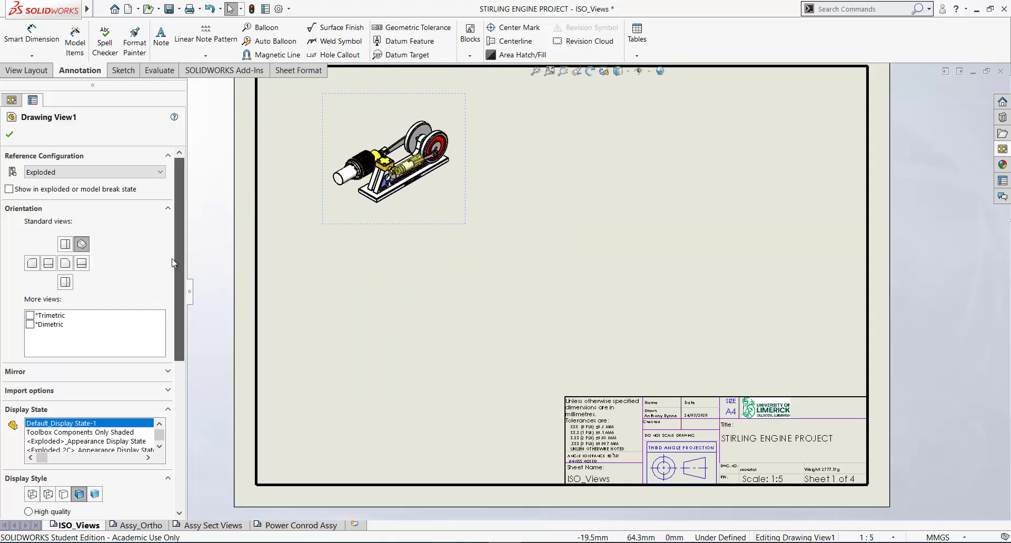
Switch Drawing View1's reference configuration to Default and close its settings.
{"action": "left_click", "coordinate": [161, 172]}
{"action": "left_click", "coordinate": [42, 184]}
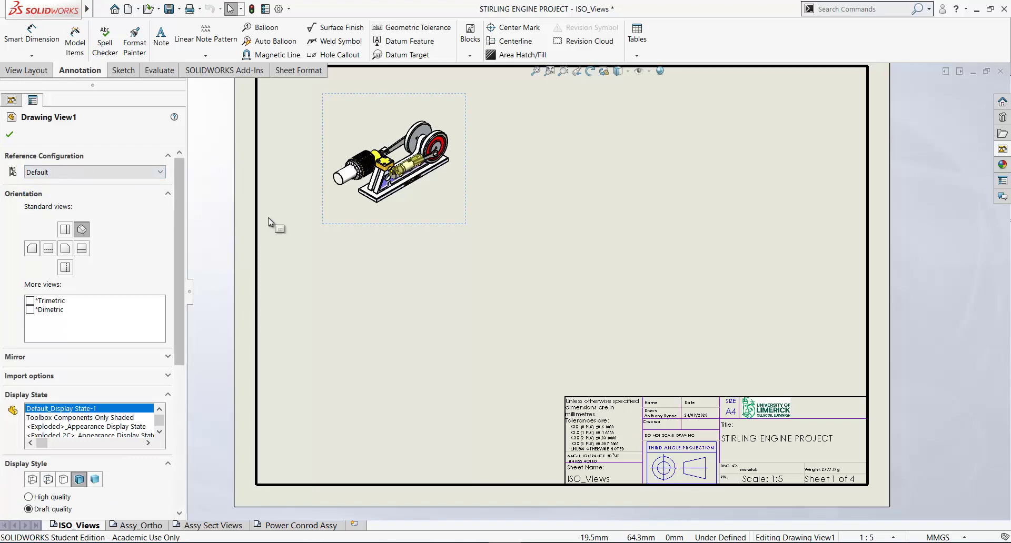
{"action": "scroll", "coordinate": [79, 316], "scroll_direction": "down", "scroll_amount": 5}
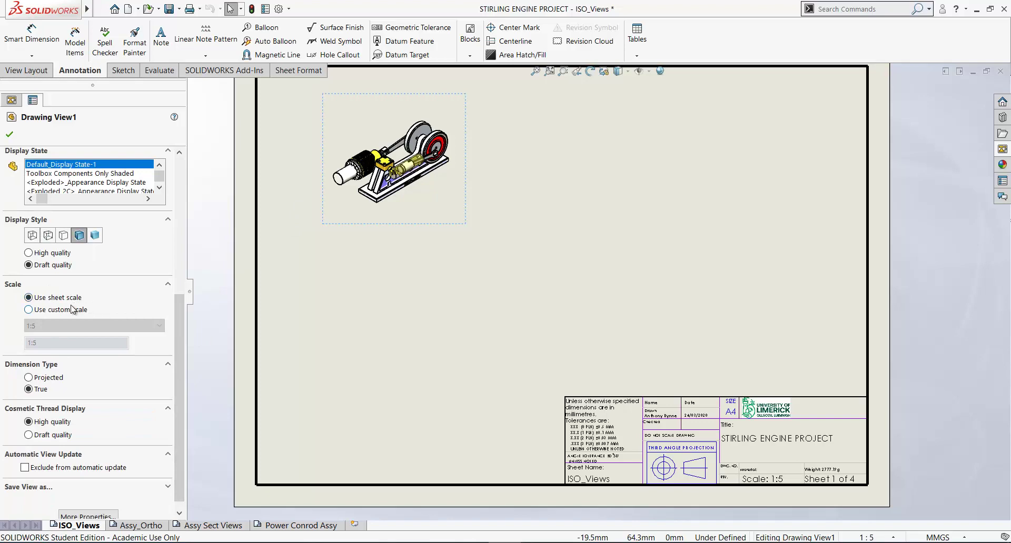
{"action": "scroll", "coordinate": [458, 316], "scroll_direction": "down", "scroll_amount": 1}
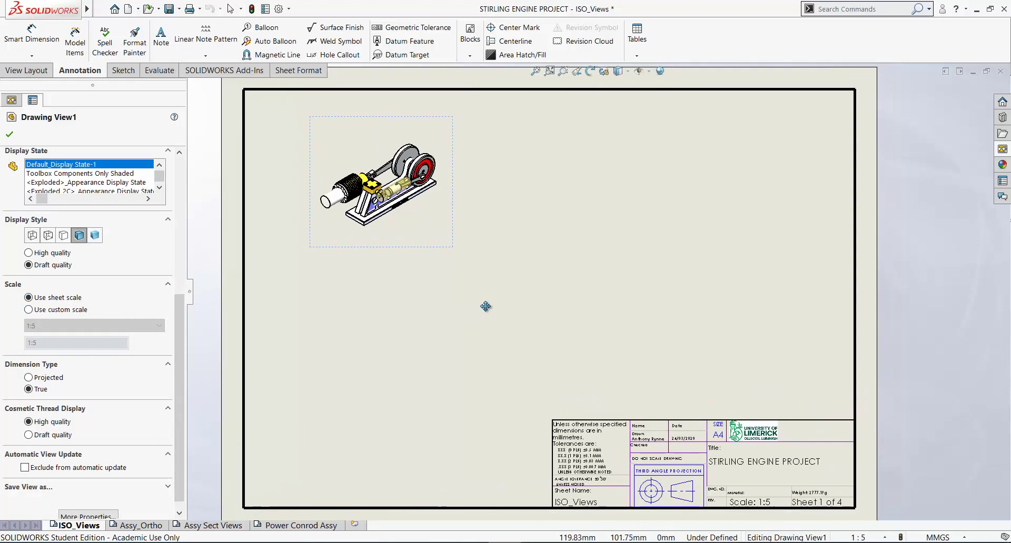
{"action": "scroll", "coordinate": [485, 306], "scroll_direction": "up", "scroll_amount": 1}
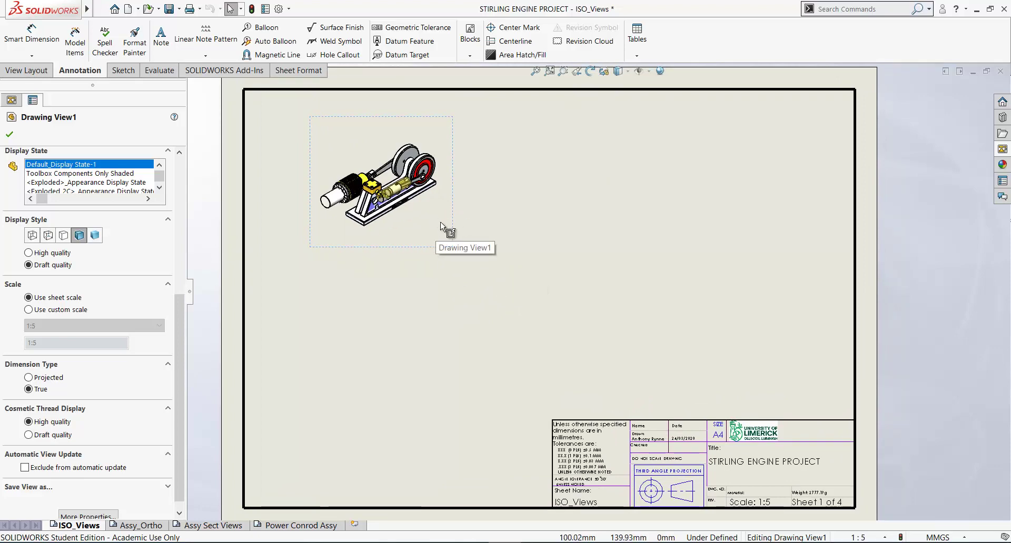
{"action": "left_click", "coordinate": [415, 238]}
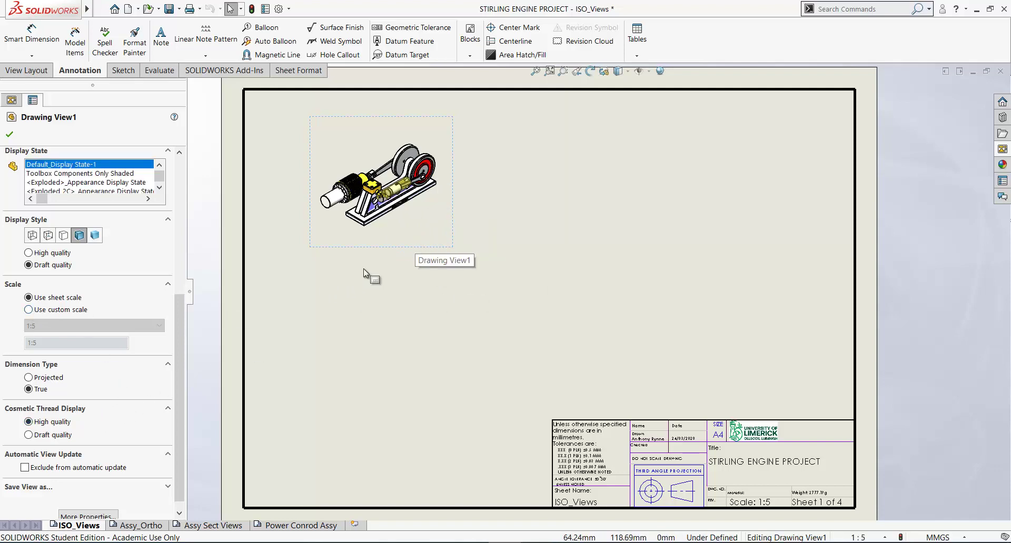
{"action": "left_click", "coordinate": [523, 258]}
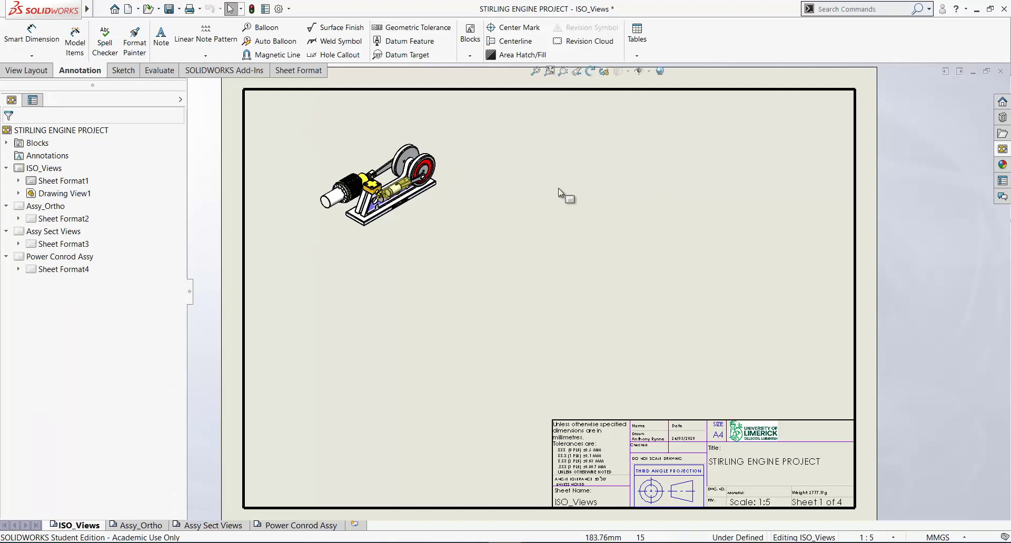
Open the STIRLING ENGINE PROJECT assembly behind the selected engine drawing view.
{"action": "left_click", "coordinate": [430, 204]}
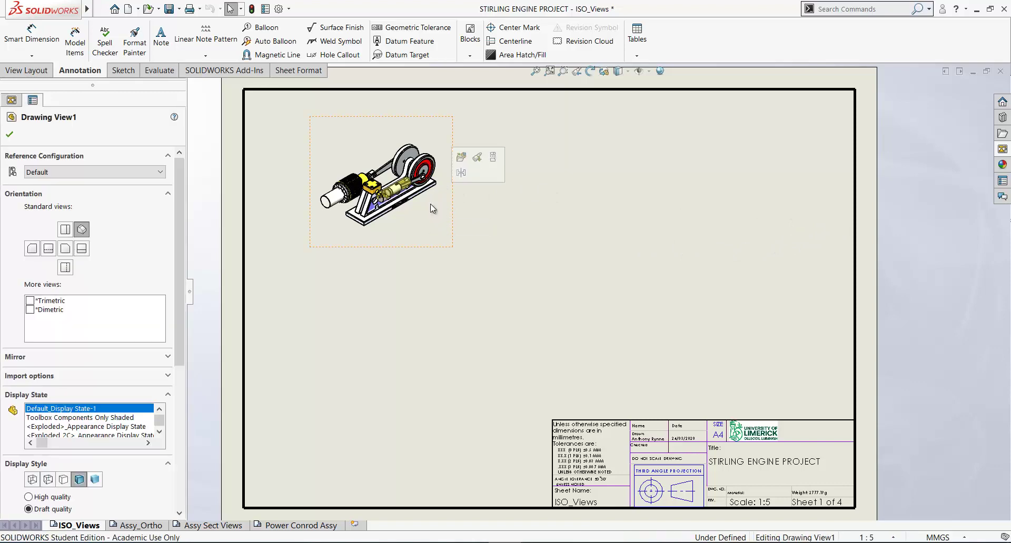
{"action": "left_click", "coordinate": [461, 157]}
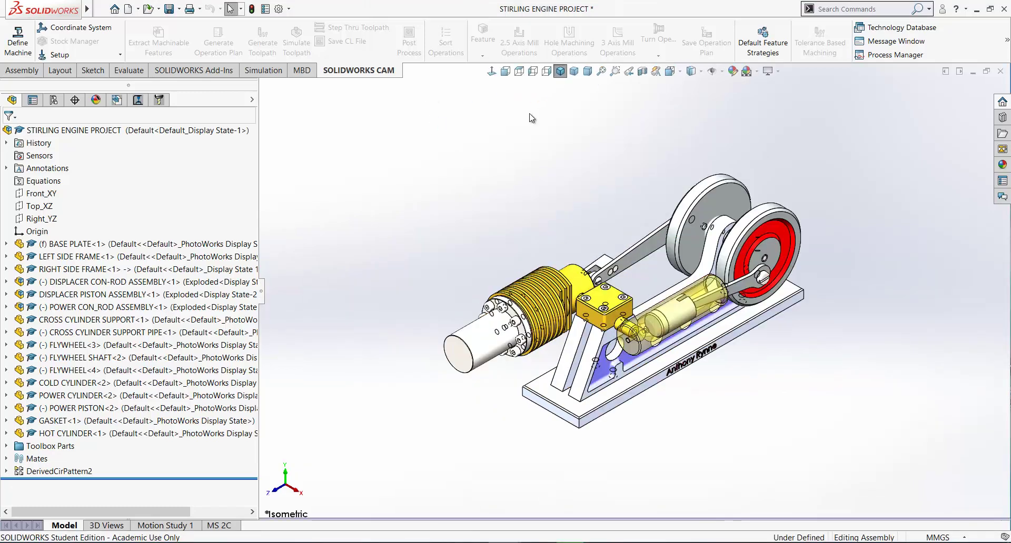
Keep the engine in its front-right isometric orientation and store it as the named view IsoFR.
{"action": "key", "text": "space"}
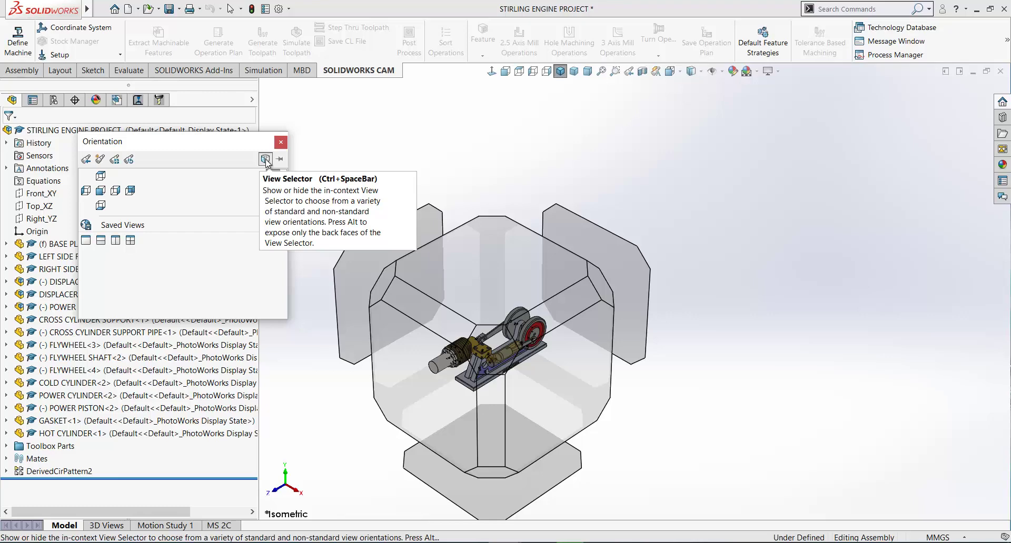
{"action": "left_click", "coordinate": [266, 159]}
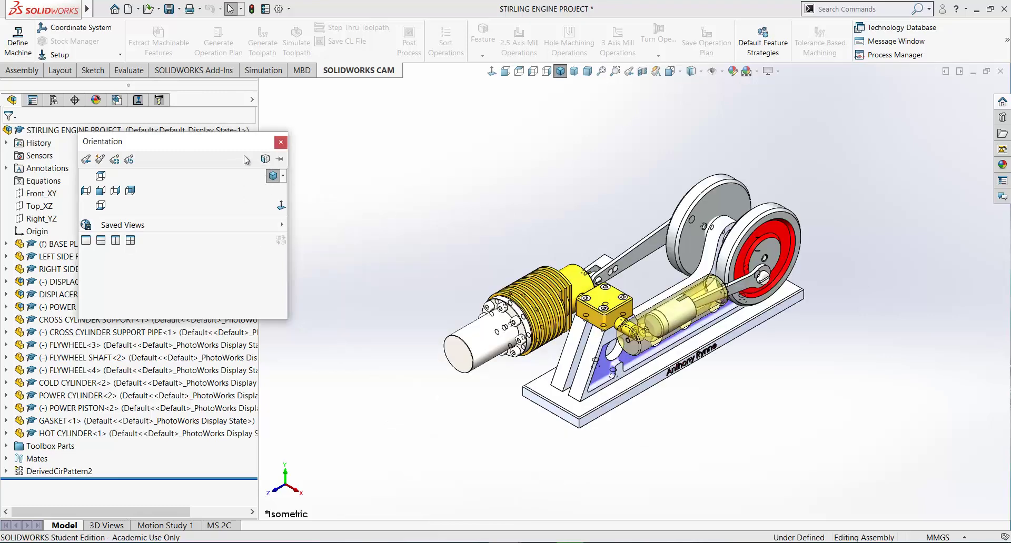
{"action": "left_click", "coordinate": [265, 160]}
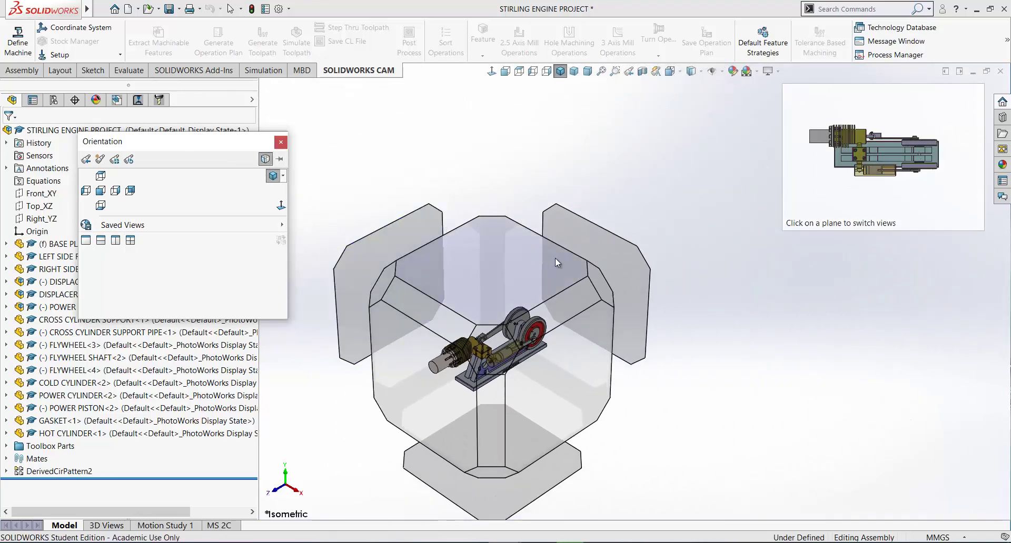
{"action": "key", "text": "space"}
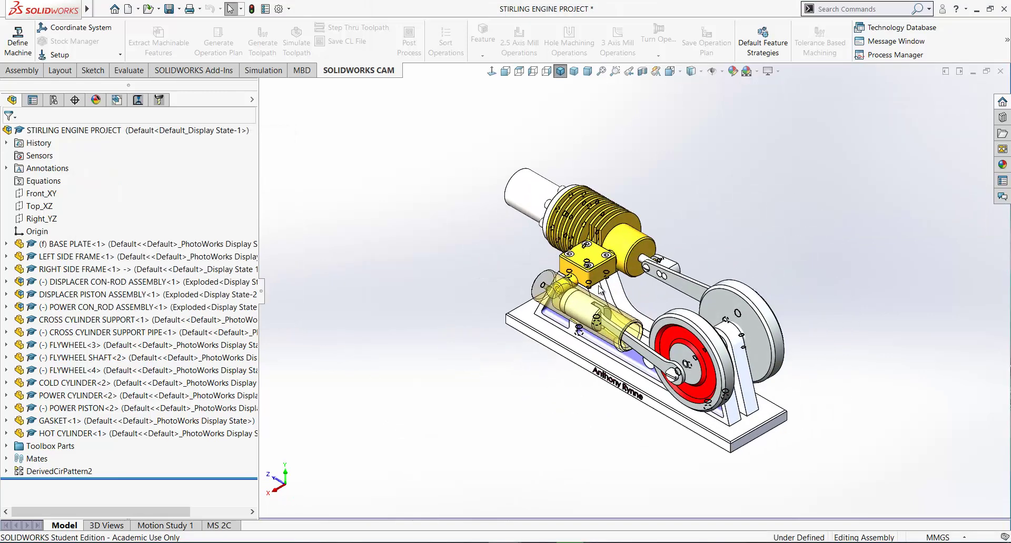
{"action": "key", "text": "space"}
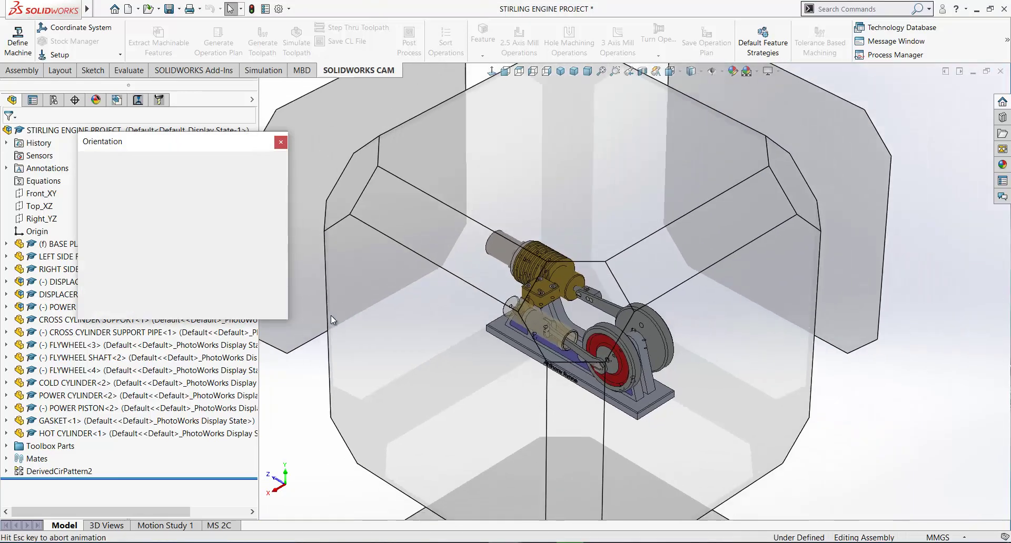
{"action": "mouse_move", "coordinate": [136, 225]}
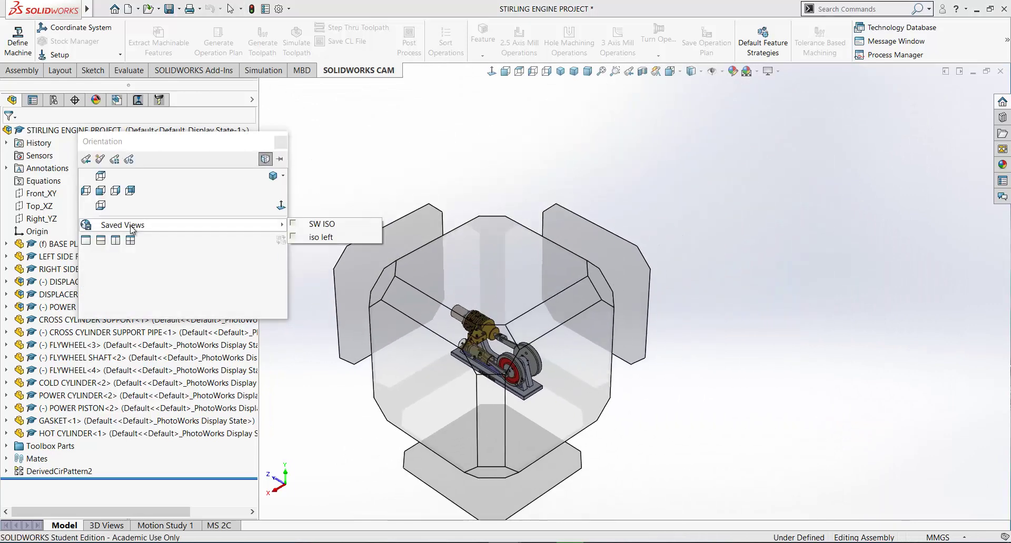
{"action": "left_click", "coordinate": [101, 159]}
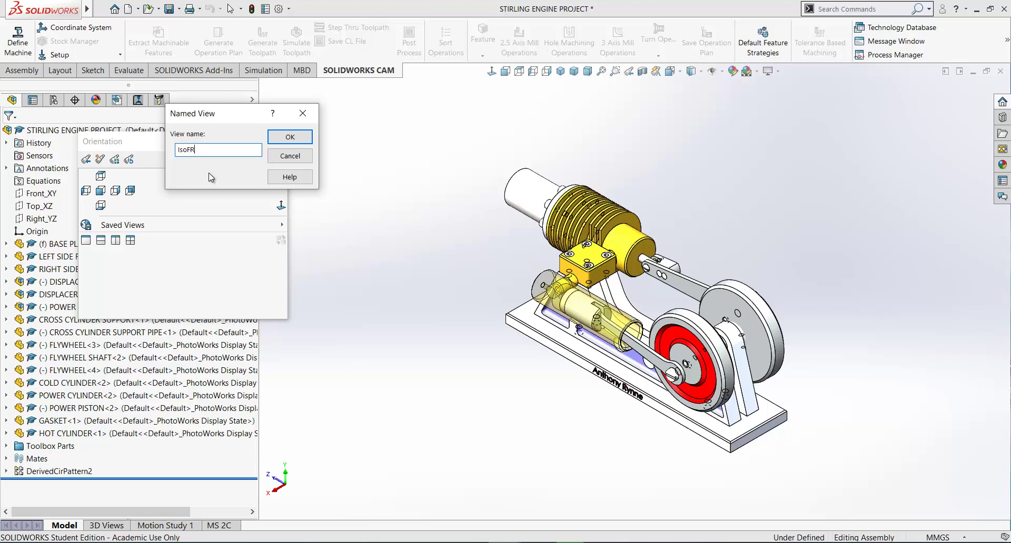
{"action": "type", "text": "IsoFR"}
{"action": "left_click", "coordinate": [298, 138]}
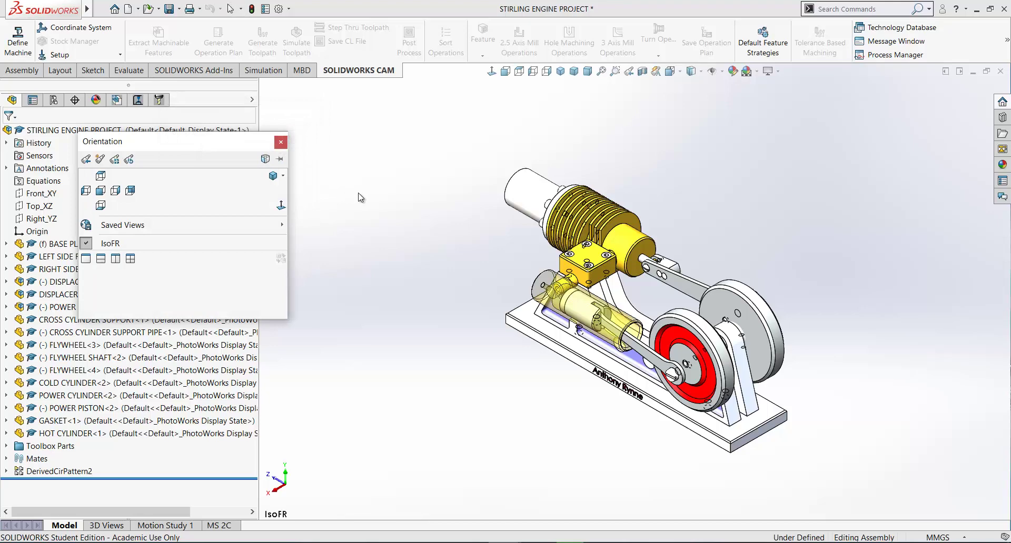
Orbit the engine with the View Selector cube to an isometric view from the rear.
{"action": "left_click", "coordinate": [266, 159]}
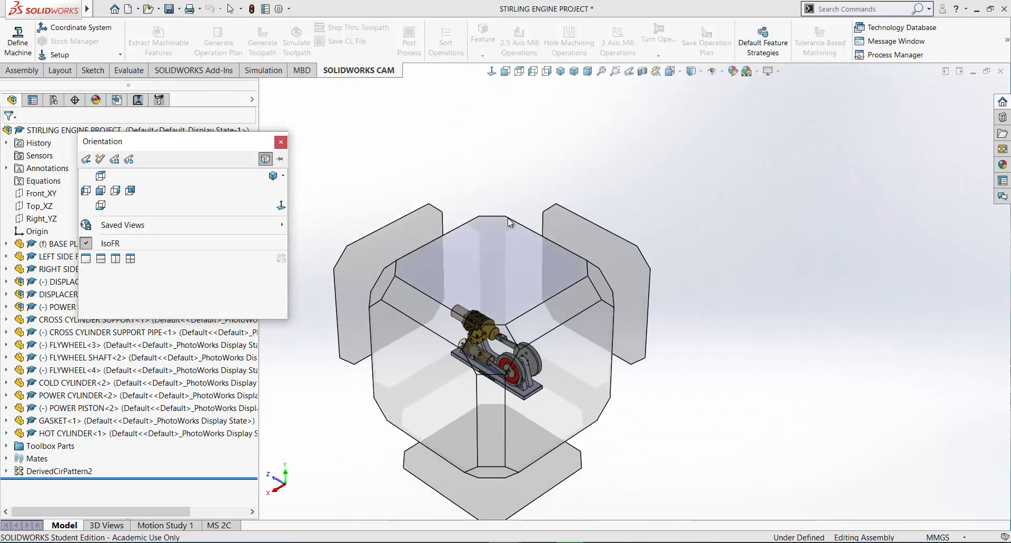
{"action": "middle_click_drag", "start_coordinate": [461, 180], "coordinate": [428, 287]}
{"action": "left_click", "coordinate": [428, 286]}
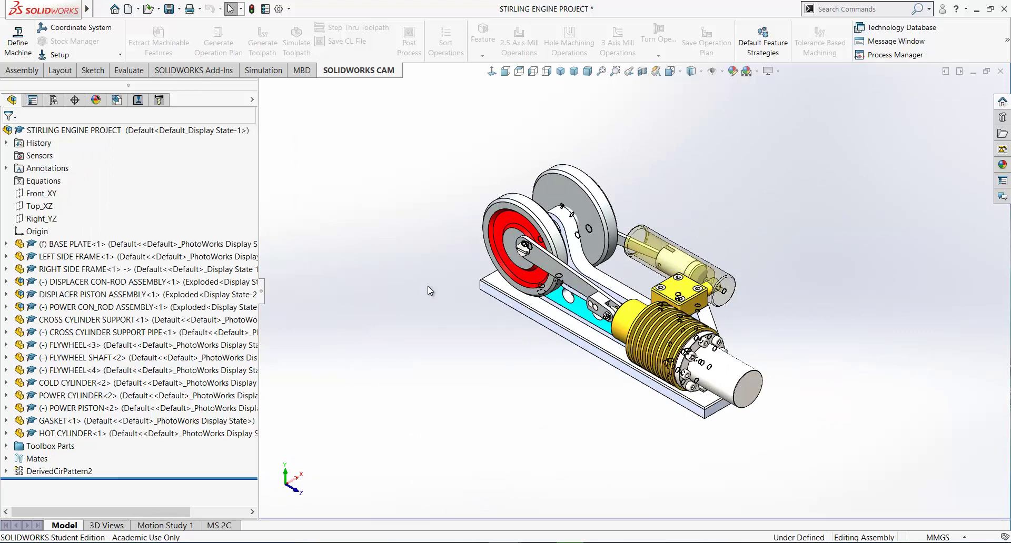
{"action": "key", "text": "space"}
{"action": "middle_click_drag", "start_coordinate": [406, 282], "coordinate": [445, 266]}
{"action": "left_click", "coordinate": [417, 301]}
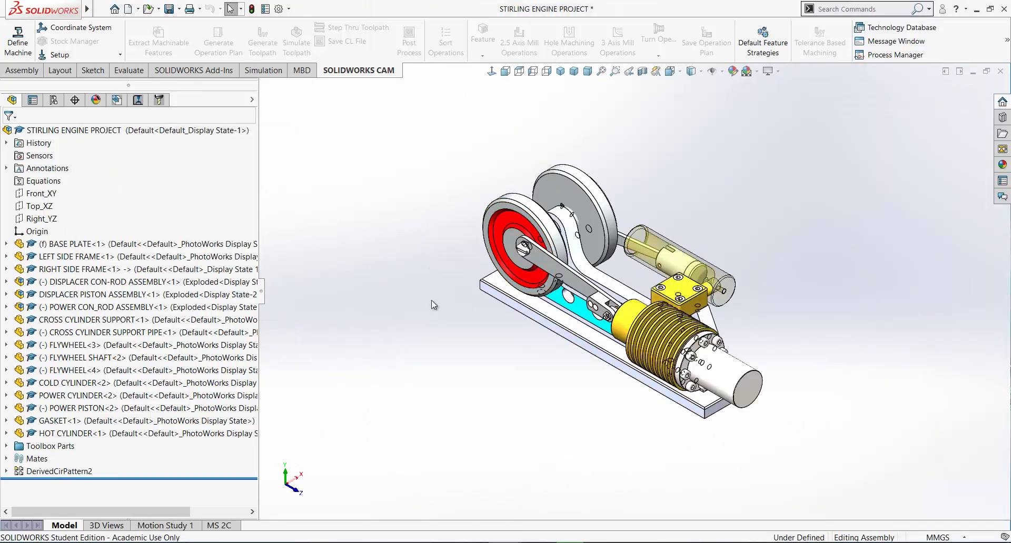
{"action": "scroll", "coordinate": [680, 210], "scroll_direction": "down", "scroll_amount": 2}
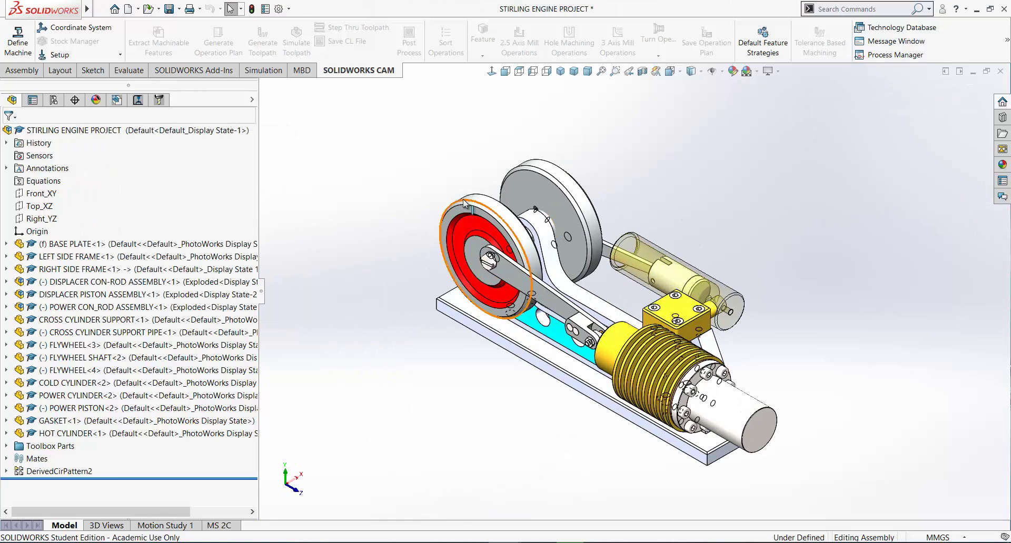
Save the rear orientation as the named view IsoBack.
{"action": "key", "text": "space"}
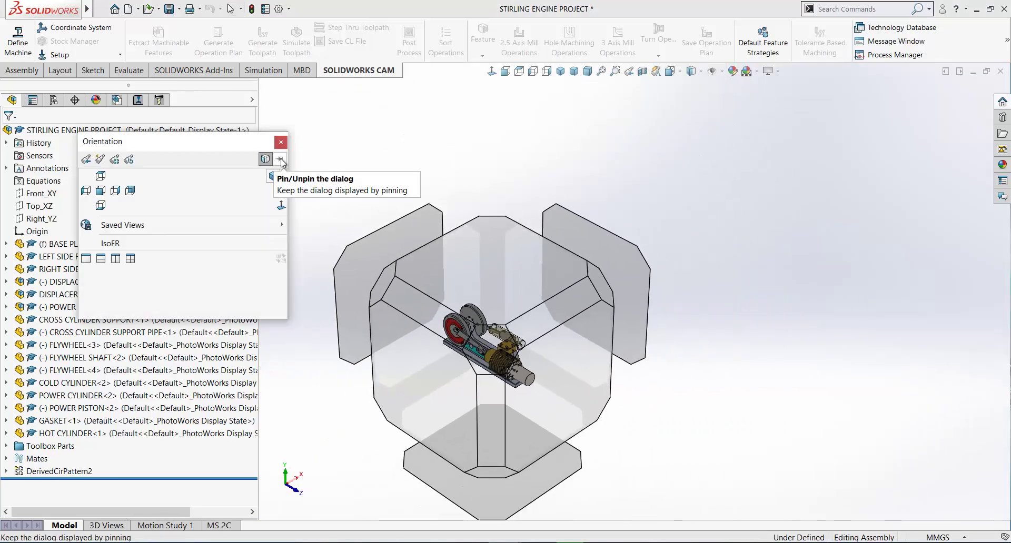
{"action": "left_click", "coordinate": [100, 159]}
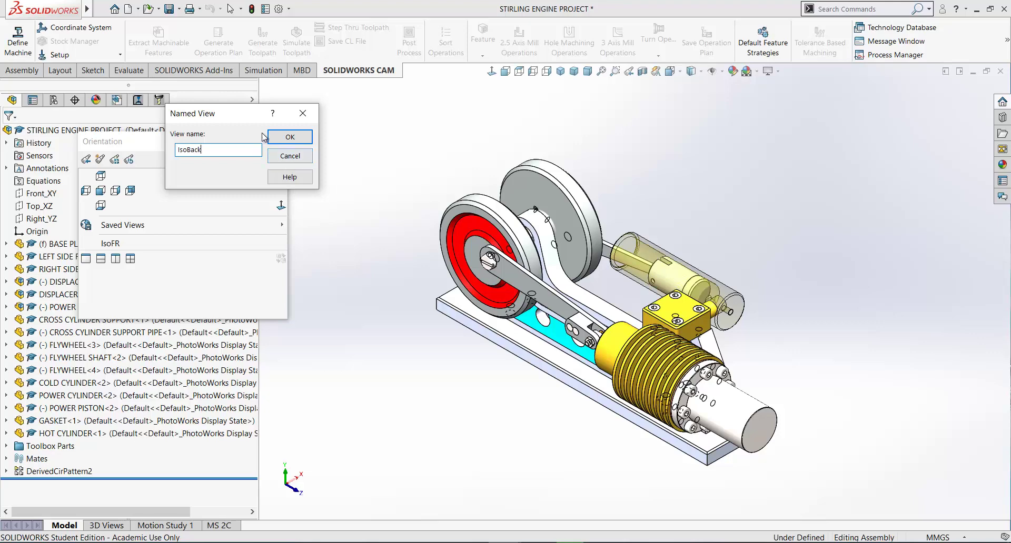
{"action": "left_click", "coordinate": [288, 138]}
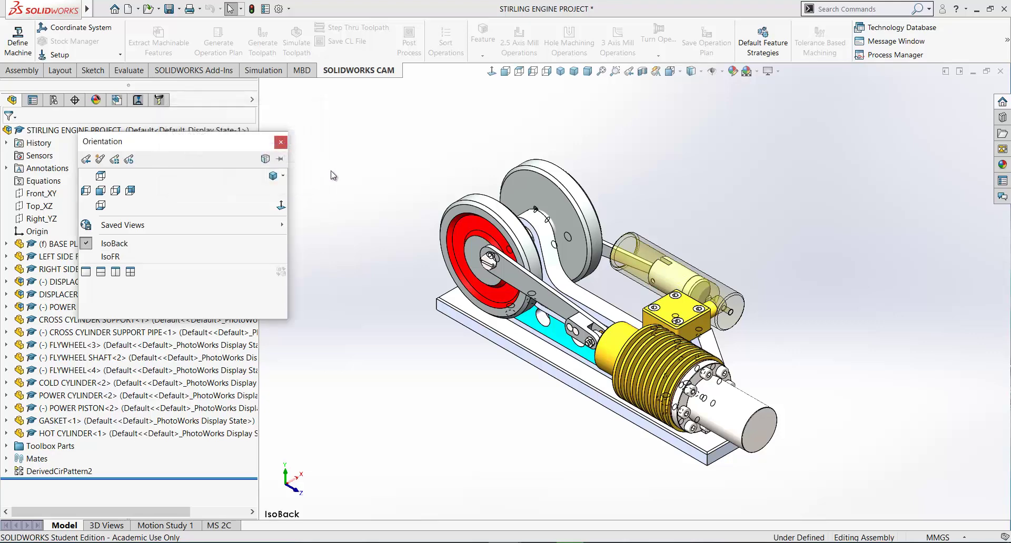
{"action": "left_click", "coordinate": [265, 158]}
Turn the engine via the View Selector cube to an underside isometric view.
{"action": "mouse_move", "coordinate": [352, 314]}
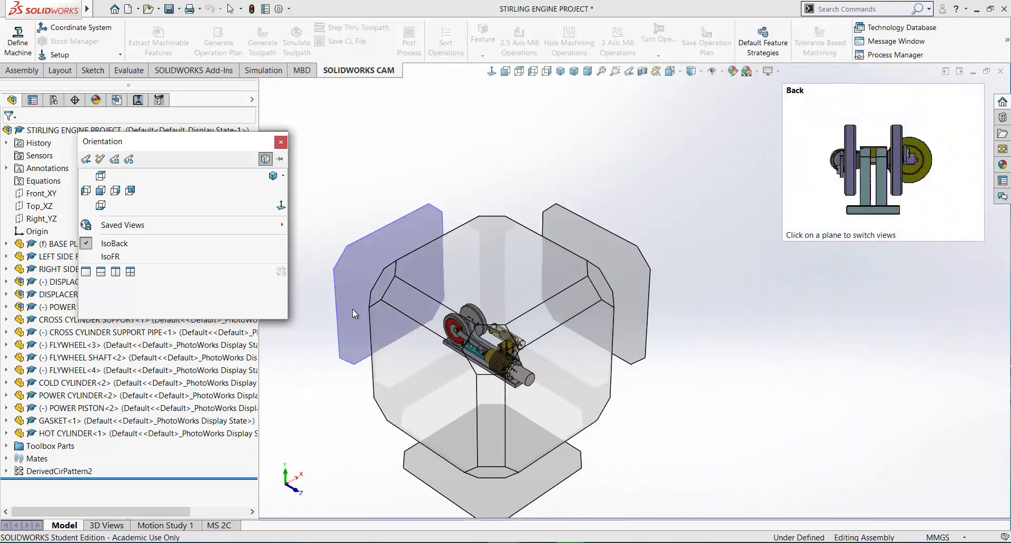
{"action": "left_click", "coordinate": [388, 328]}
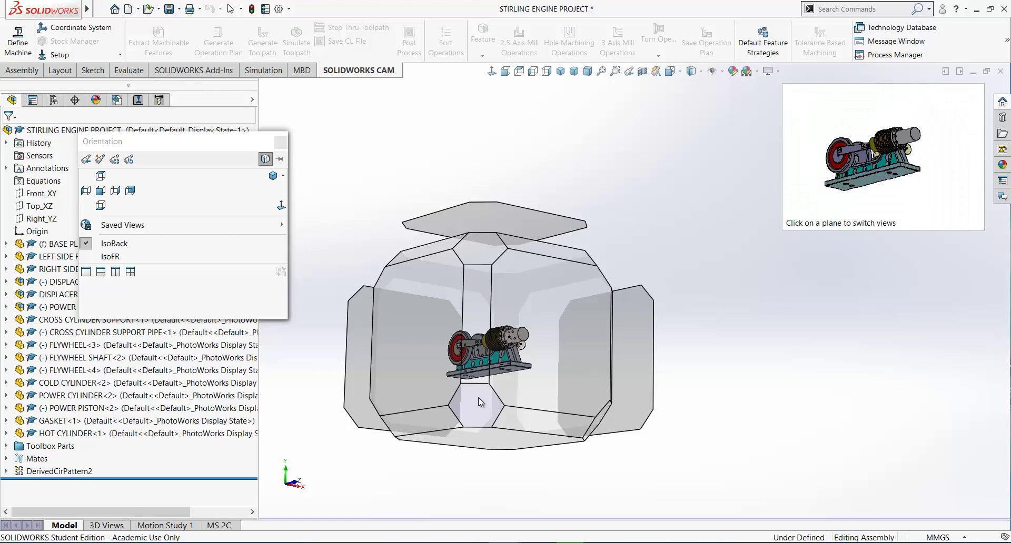
{"action": "left_click", "coordinate": [478, 397]}
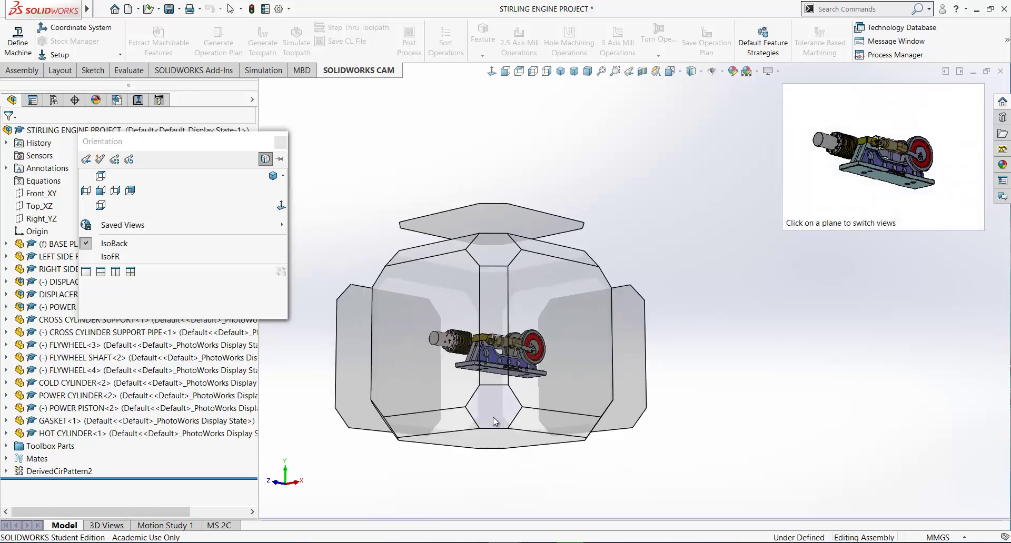
{"action": "left_click", "coordinate": [494, 421]}
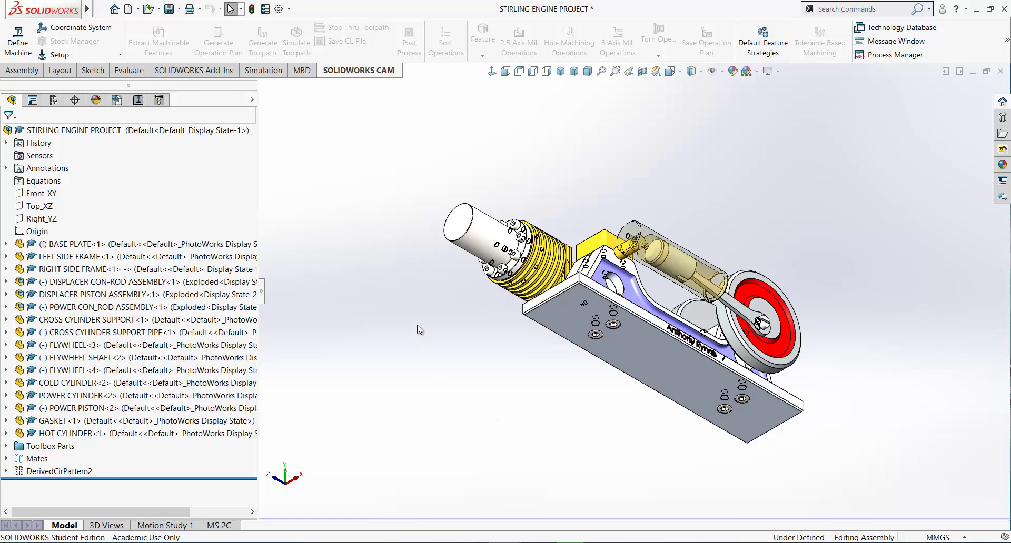
Save the underside orientation as isoBelow, then return to standard isometric with Ctrl+7.
{"action": "key", "text": "space"}
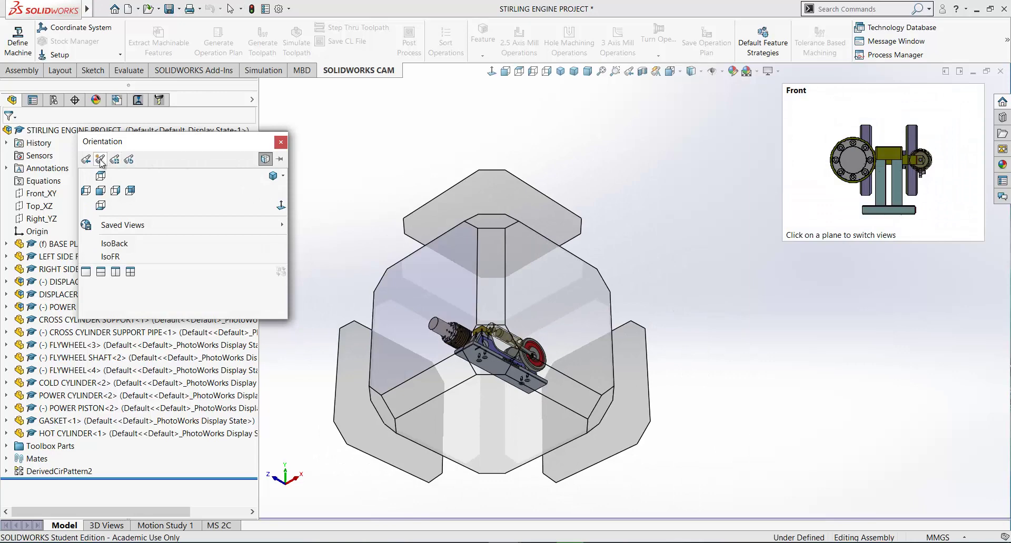
{"action": "left_click", "coordinate": [100, 159]}
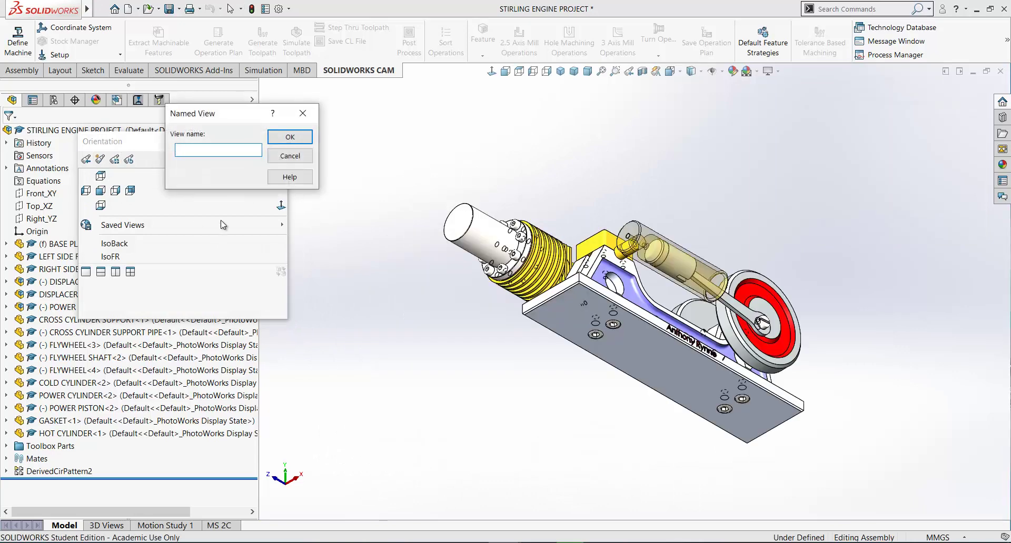
{"action": "type", "text": "isoBelow"}
{"action": "left_click", "coordinate": [290, 138]}
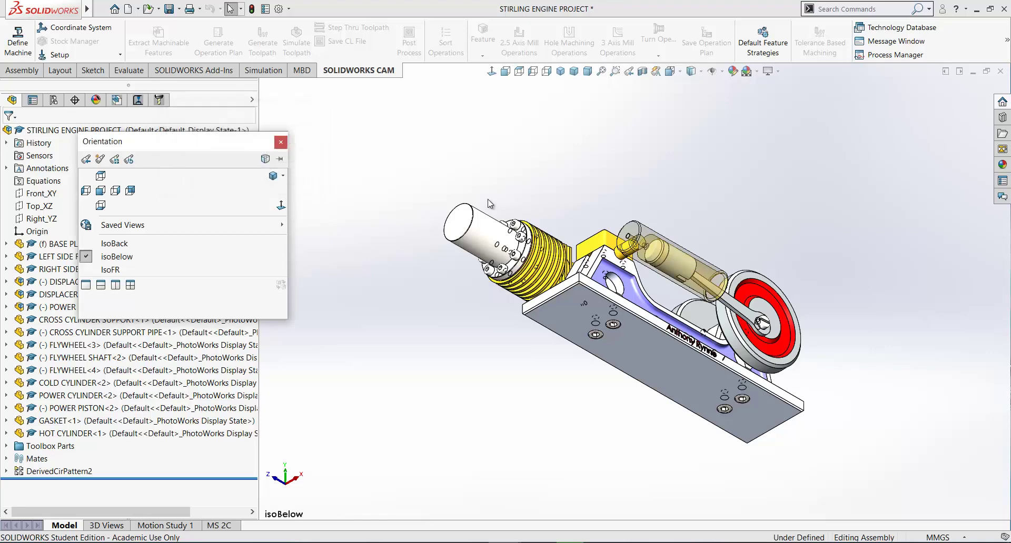
{"action": "left_click", "coordinate": [281, 142]}
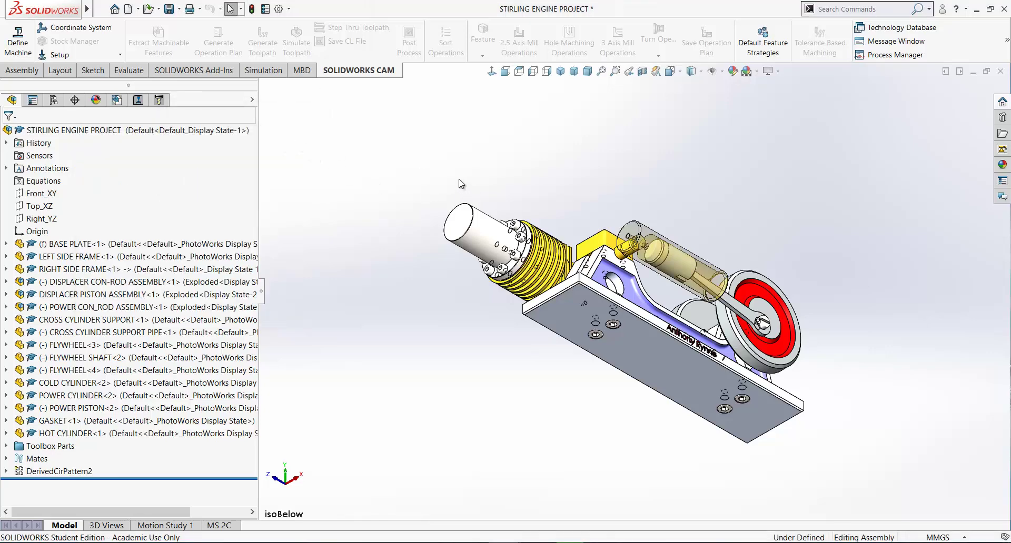
{"action": "key", "text": "ctrl+7"}
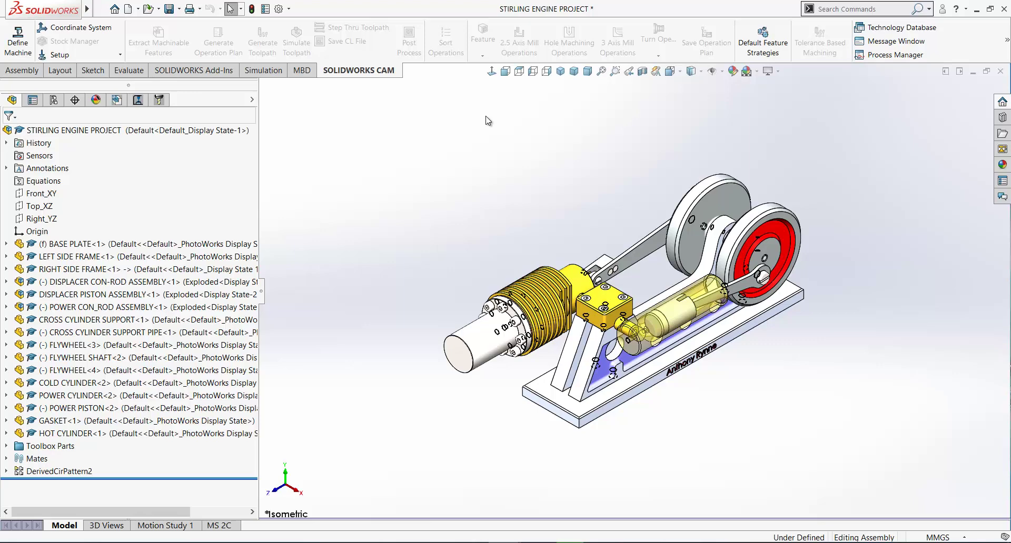
Switch to the ISO_Views drawing, refresh the View Palette, and drop isoBelow at the sheet's lower right.
{"action": "key", "text": "ctrl+Tab"}
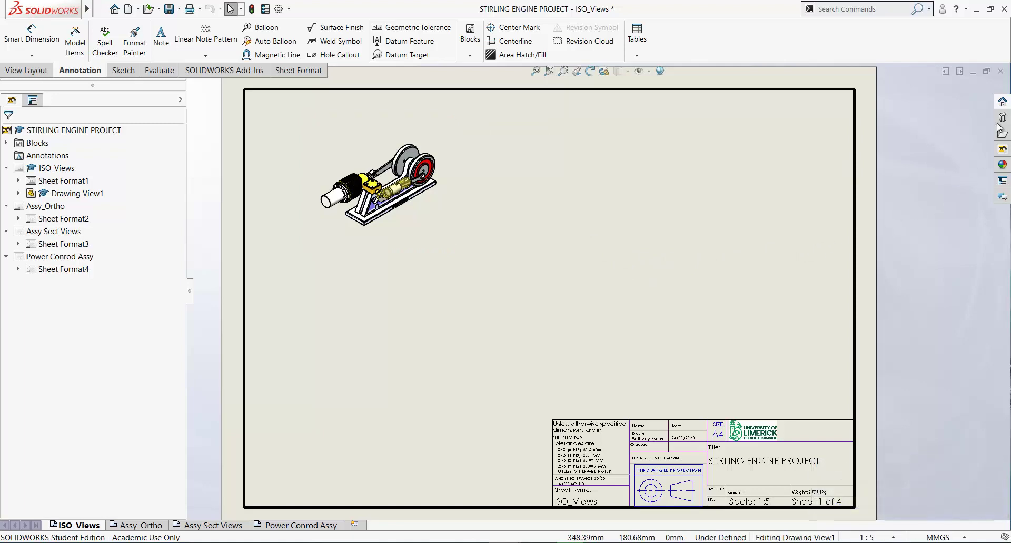
{"action": "left_click", "coordinate": [1002, 149]}
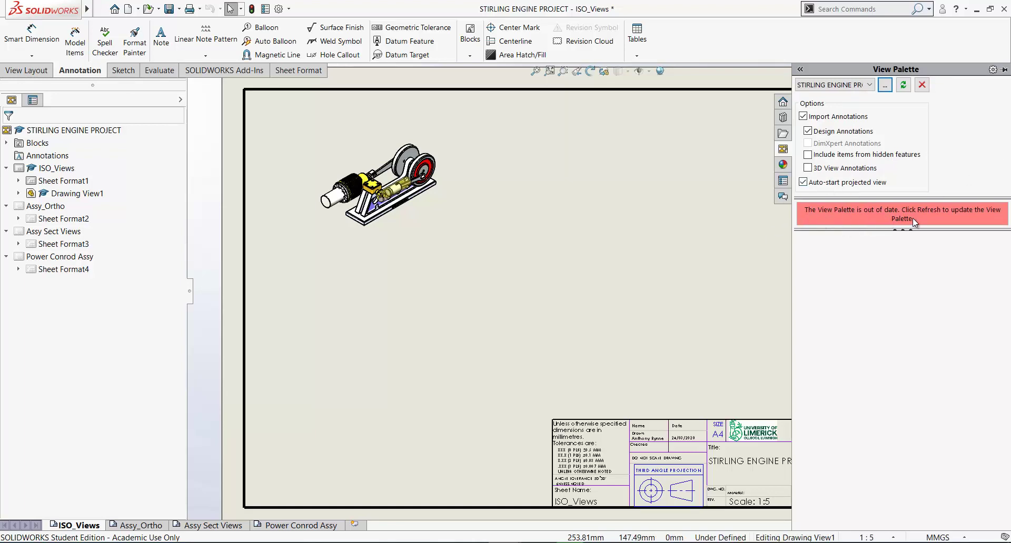
{"action": "left_click", "coordinate": [904, 86]}
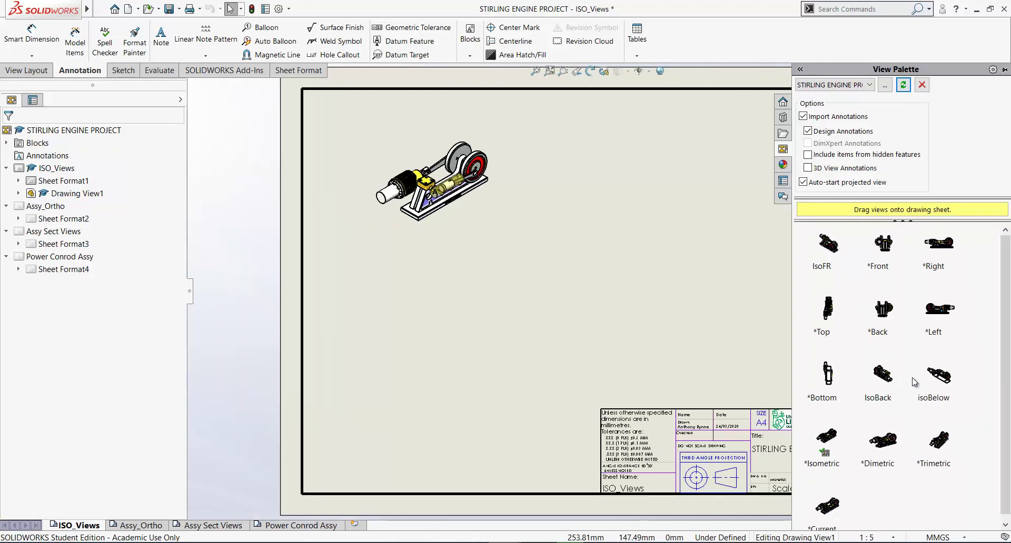
{"action": "mouse_move", "coordinate": [941, 375]}
{"action": "left_mouse_down"}
{"action": "mouse_move", "coordinate": [850, 382]}
{"action": "mouse_move", "coordinate": [734, 340]}
{"action": "mouse_move", "coordinate": [742, 345]}
{"action": "left_mouse_up"}
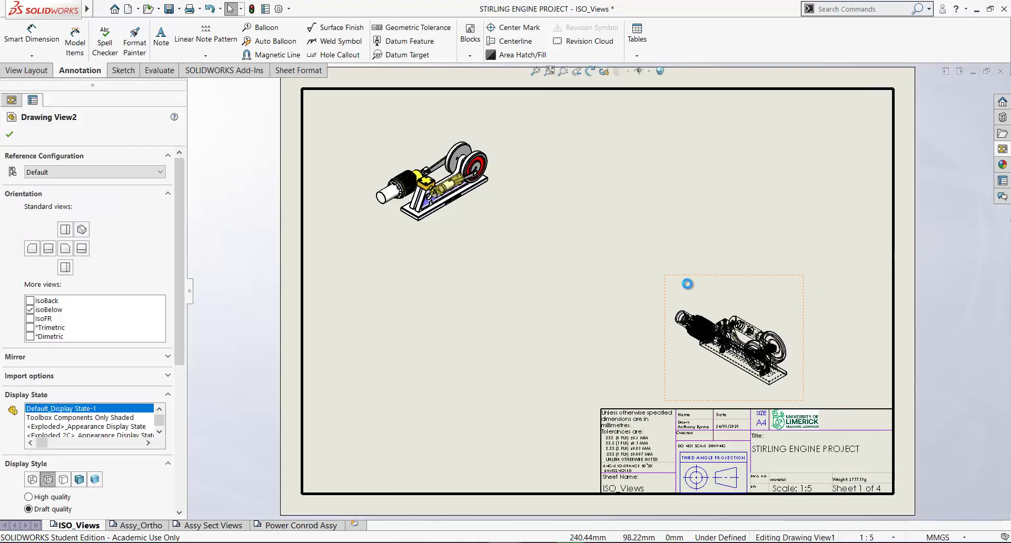
Shade the isoBelow view, place IsoBack lower left and an upper-right view shaded with edges.
{"action": "left_click", "coordinate": [79, 480]}
{"action": "left_click", "coordinate": [620, 308]}
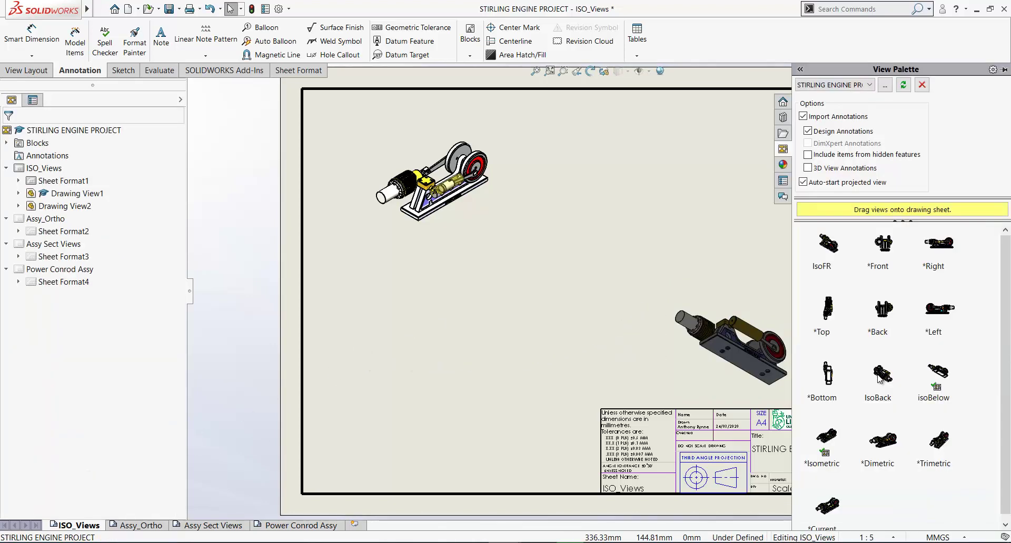
{"action": "left_click_drag", "start_coordinate": [880, 375], "coordinate": [429, 344]}
{"action": "left_click", "coordinate": [709, 333]}
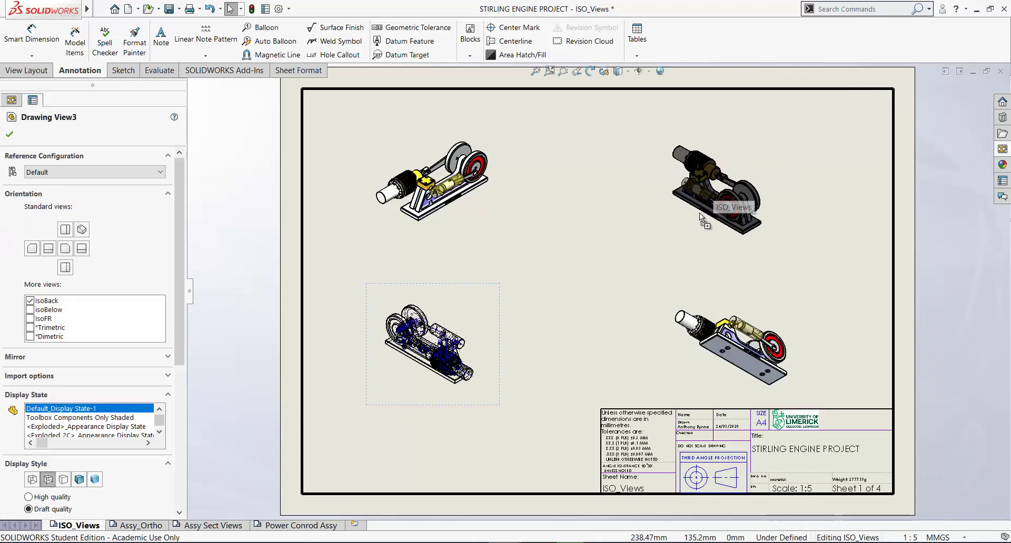
{"action": "left_click", "coordinate": [683, 245]}
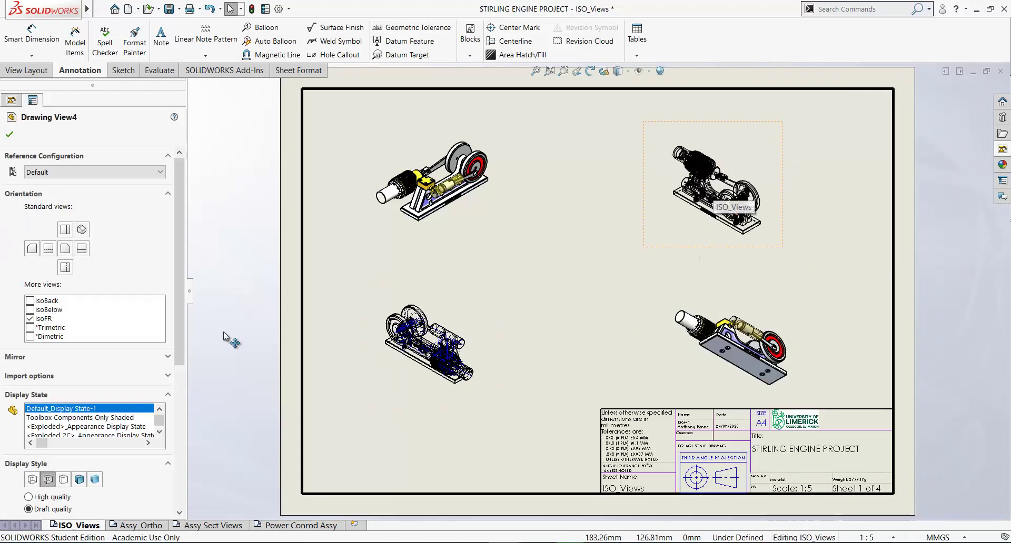
{"action": "left_click", "coordinate": [79, 480]}
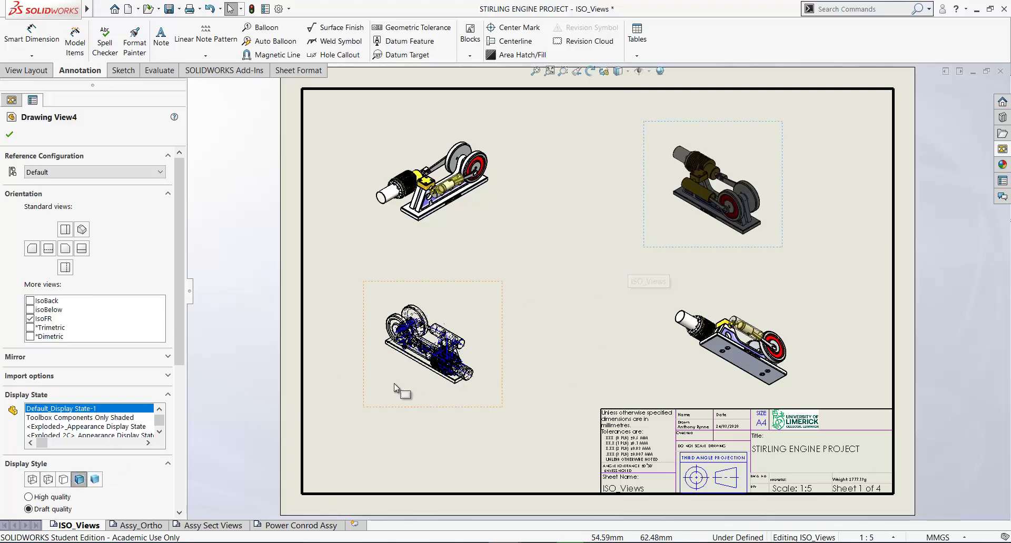
{"action": "key", "text": "Escape"}
Set the lower-left view to Shaded With Edges and check the upper-right view's display style.
{"action": "scroll", "coordinate": [390, 383], "scroll_direction": "down", "scroll_amount": 3}
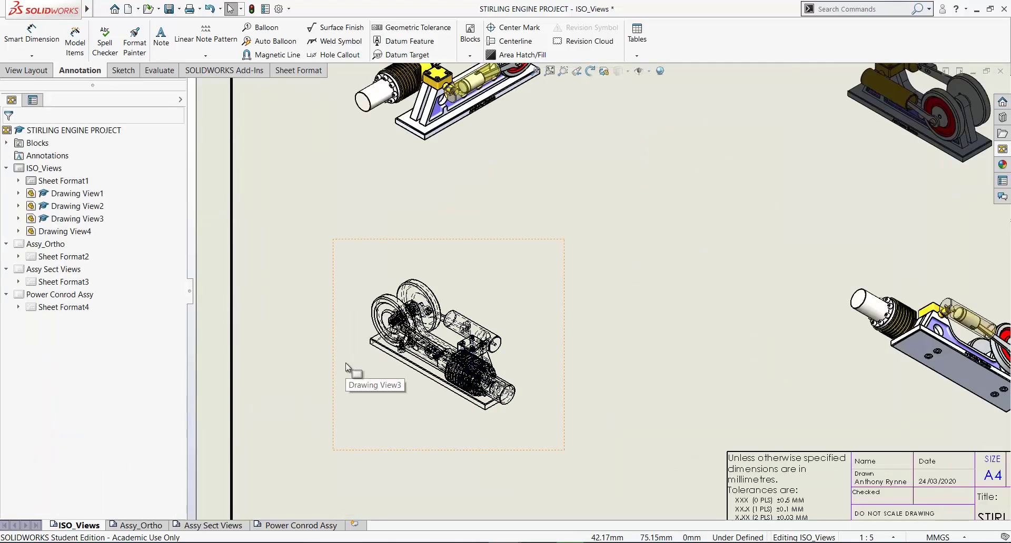
{"action": "left_click", "coordinate": [334, 298]}
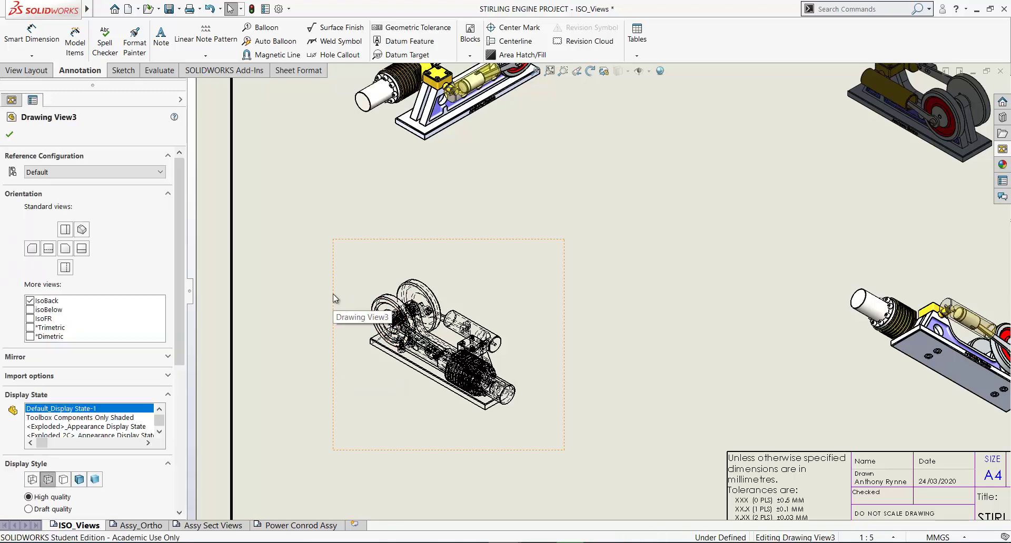
{"action": "left_click", "coordinate": [79, 479]}
{"action": "key", "text": "f"}
{"action": "left_click", "coordinate": [635, 273]}
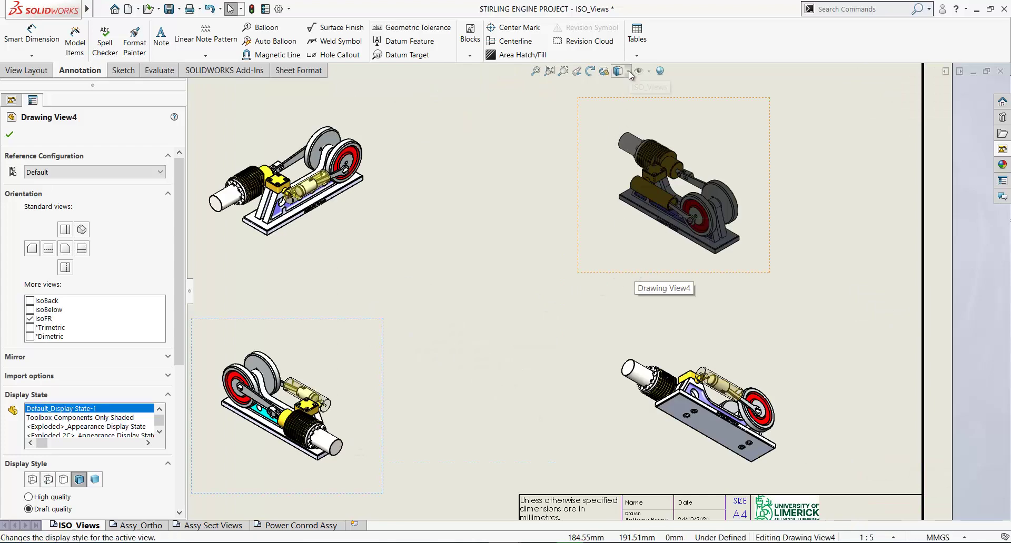
{"action": "left_click", "coordinate": [620, 71]}
{"action": "left_click", "coordinate": [618, 86]}
In Sheet Properties, replace the 1:5 scale with 1:2 and apply the changes.
{"action": "key", "text": "f"}
{"action": "right_click", "coordinate": [498, 180]}
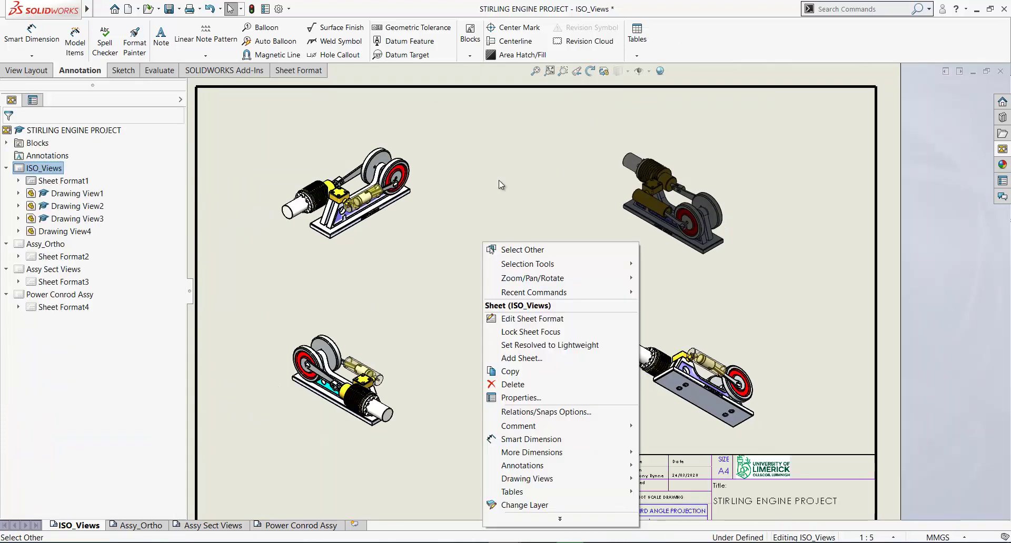
{"action": "left_click", "coordinate": [518, 397]}
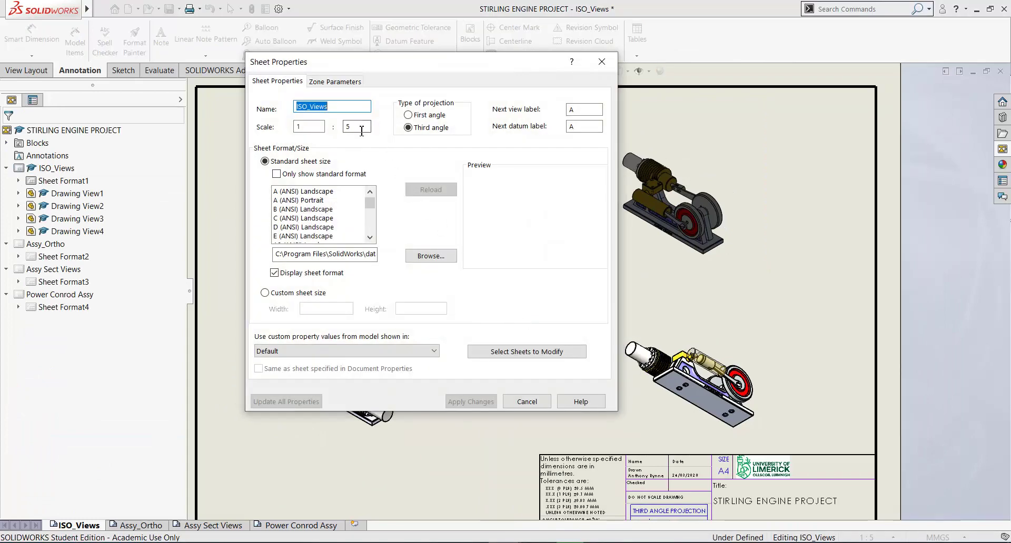
{"action": "left_click", "coordinate": [351, 127]}
{"action": "left_click_drag", "start_coordinate": [352, 128], "coordinate": [343, 131]}
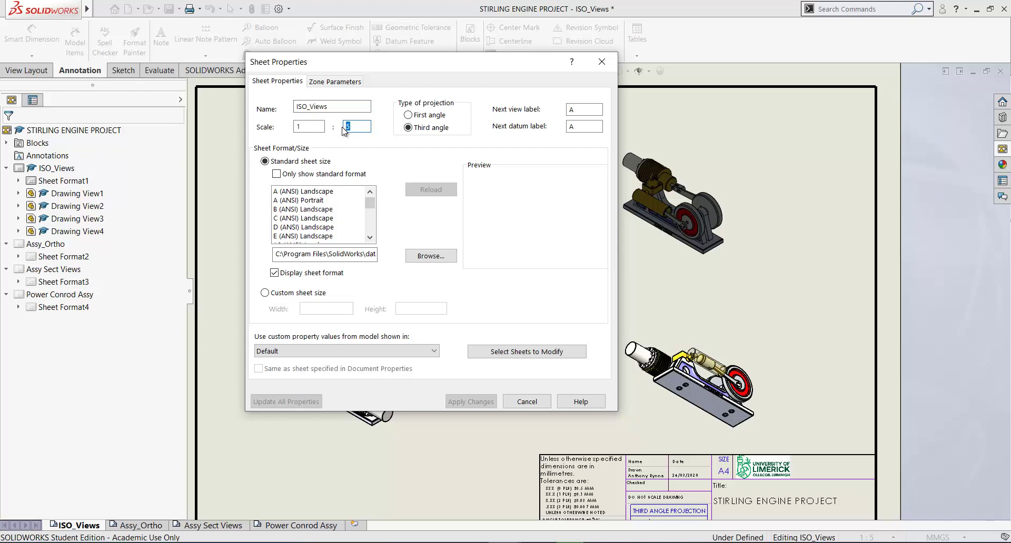
{"action": "type", "text": "2"}
{"action": "left_click", "coordinate": [464, 403]}
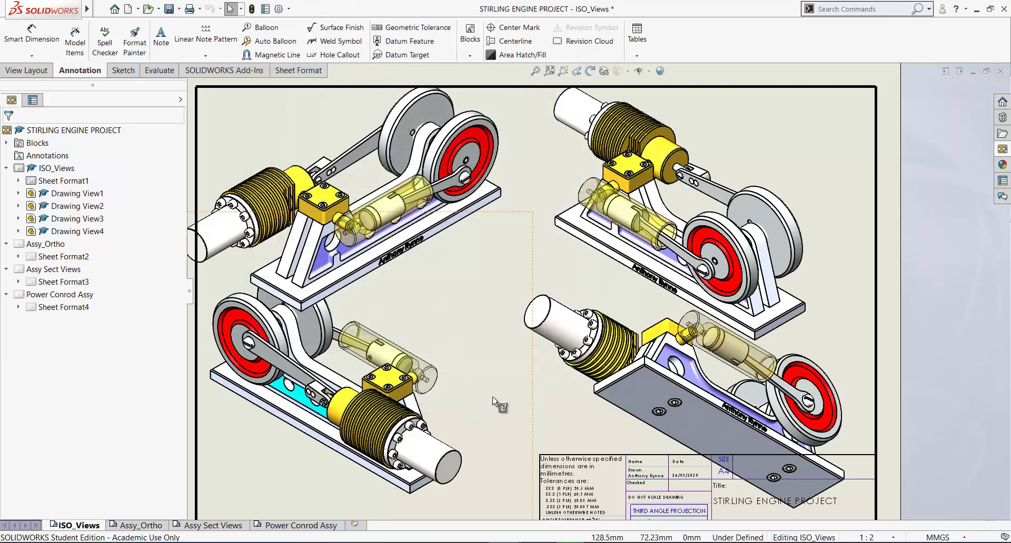
{"action": "scroll", "coordinate": [519, 379], "scroll_direction": "up", "scroll_amount": 4}
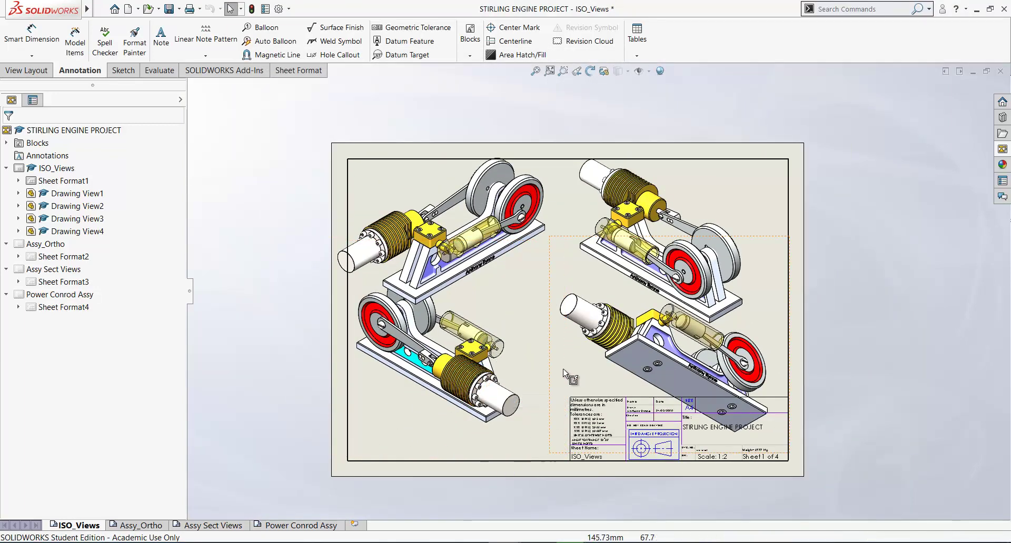
Nudge the lower-left, upper-left and upper-right views, then move the base-plate view up and left toward centre.
{"action": "mouse_move", "coordinate": [327, 433]}
{"action": "left_mouse_down"}
{"action": "mouse_move", "coordinate": [352, 477]}
{"action": "mouse_move", "coordinate": [339, 468]}
{"action": "left_mouse_up"}
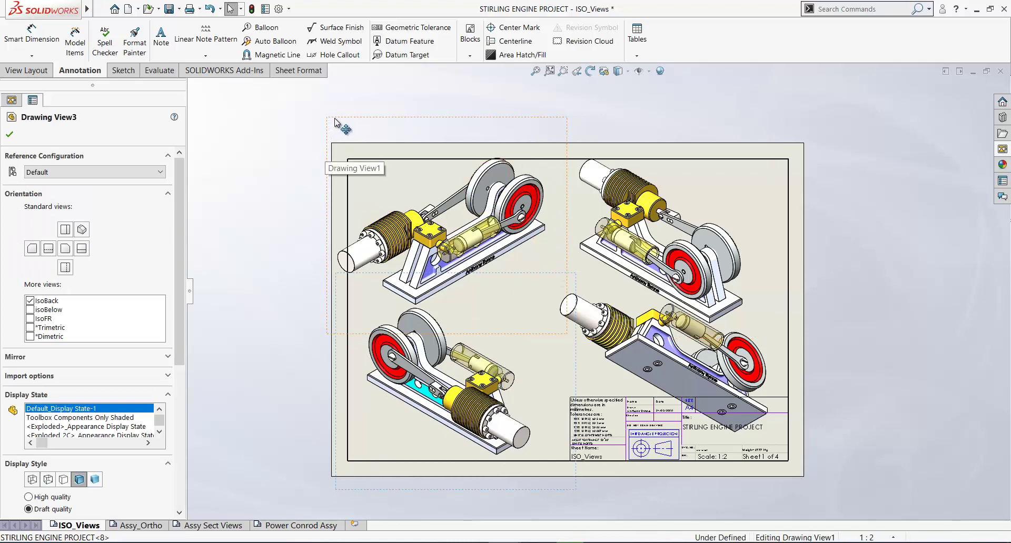
{"action": "left_click_drag", "start_coordinate": [335, 122], "coordinate": [357, 129]}
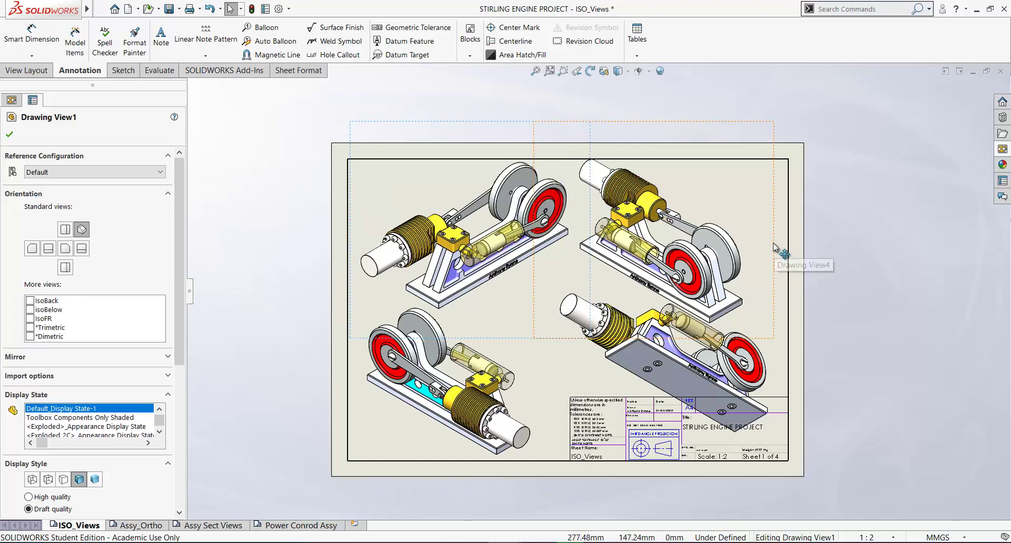
{"action": "left_click_drag", "start_coordinate": [773, 244], "coordinate": [789, 245]}
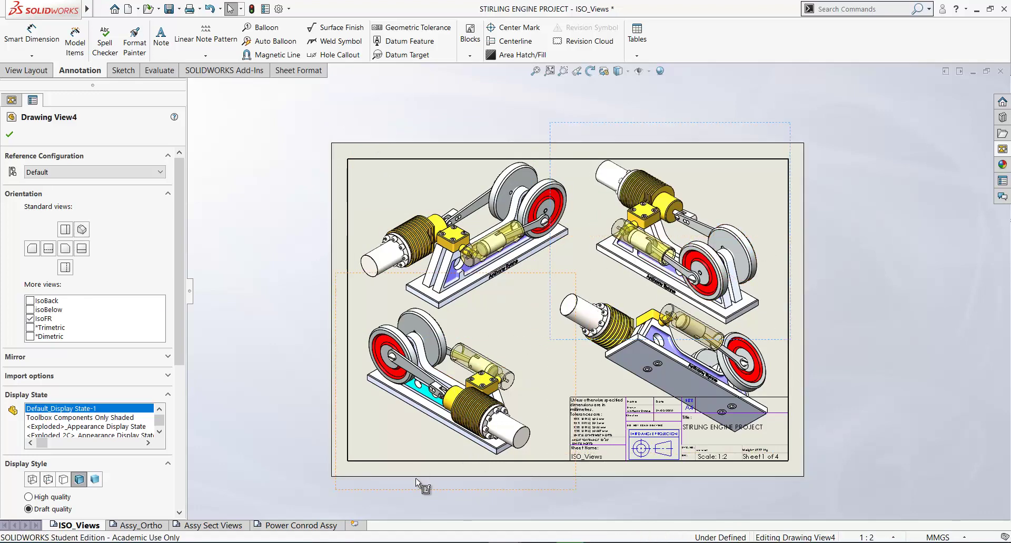
{"action": "left_click", "coordinate": [554, 502]}
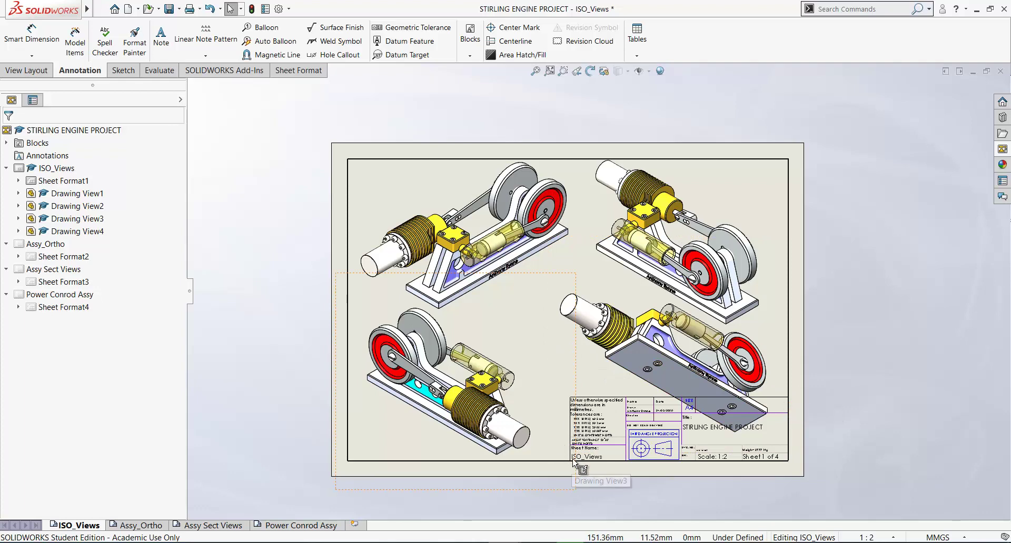
{"action": "mouse_move", "coordinate": [620, 383]}
{"action": "left_mouse_down"}
{"action": "mouse_move", "coordinate": [577, 351]}
{"action": "mouse_move", "coordinate": [549, 345]}
{"action": "left_mouse_up"}
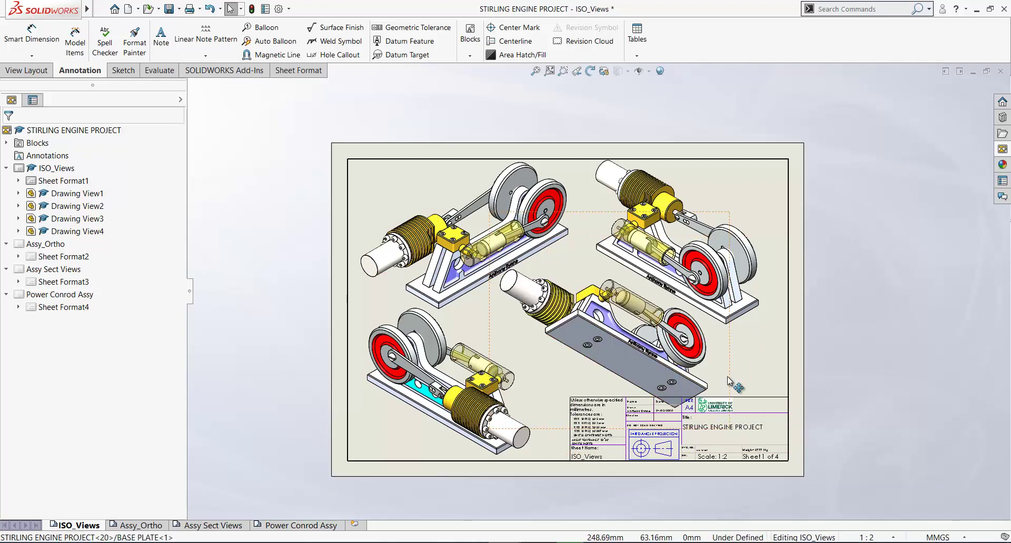
{"action": "mouse_move", "coordinate": [735, 380]}
{"action": "left_mouse_down"}
{"action": "mouse_move", "coordinate": [800, 385]}
{"action": "mouse_move", "coordinate": [806, 400]}
{"action": "mouse_move", "coordinate": [726, 375]}
{"action": "mouse_move", "coordinate": [734, 387]}
{"action": "left_mouse_up"}
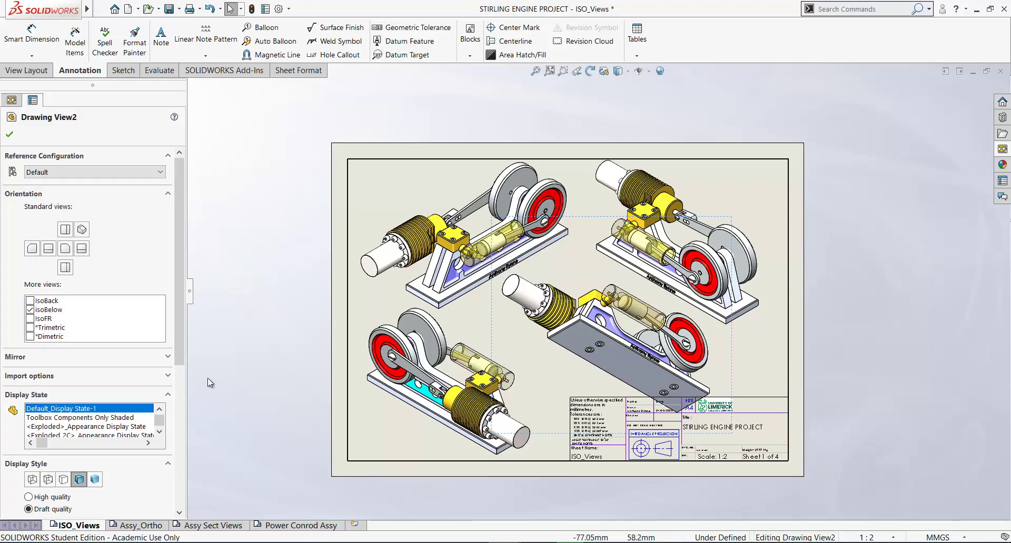
Give Drawing View2 a user-defined 1:2.5 custom scale and shift it up and left.
{"action": "scroll", "coordinate": [179, 352], "scroll_direction": "down", "scroll_amount": 8}
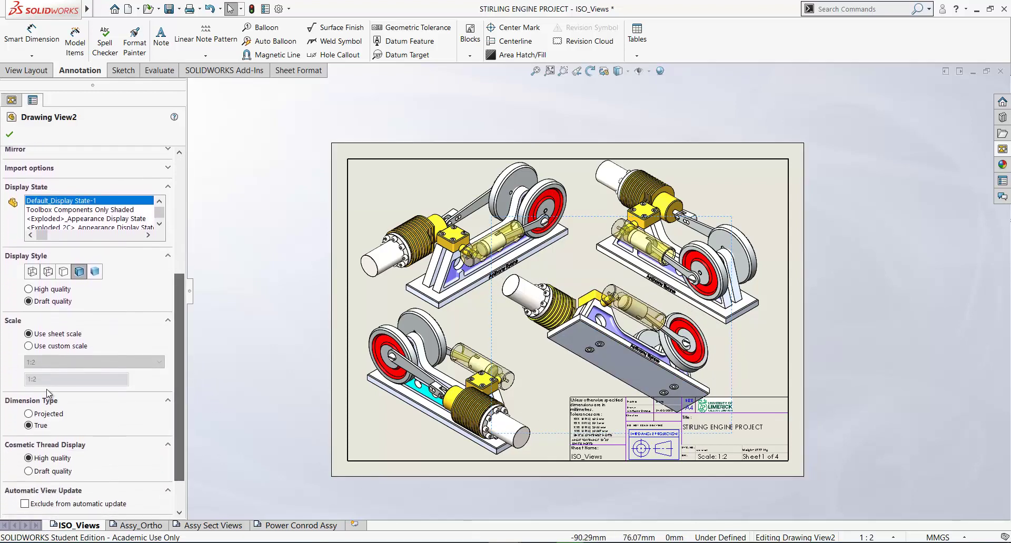
{"action": "left_click", "coordinate": [28, 347]}
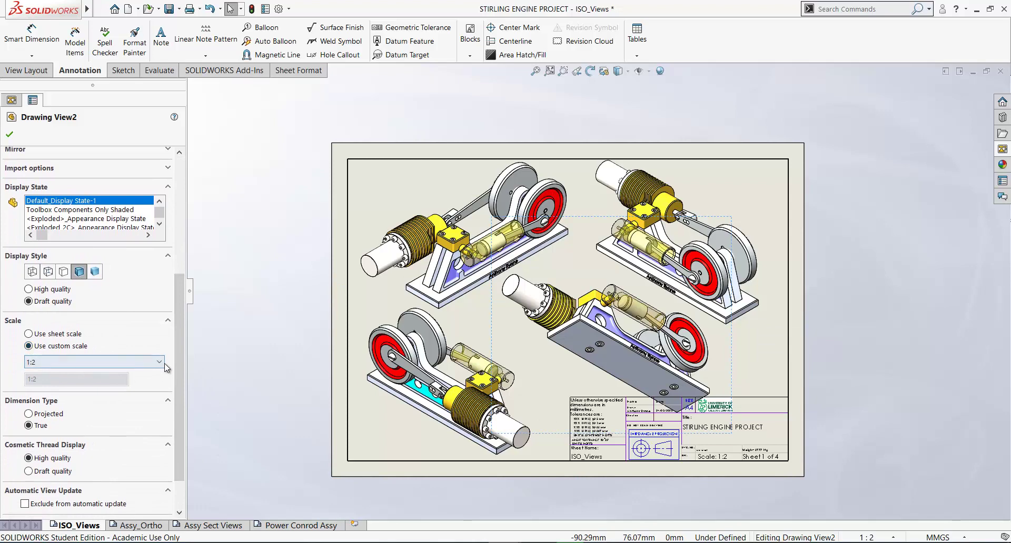
{"action": "left_click", "coordinate": [121, 363]}
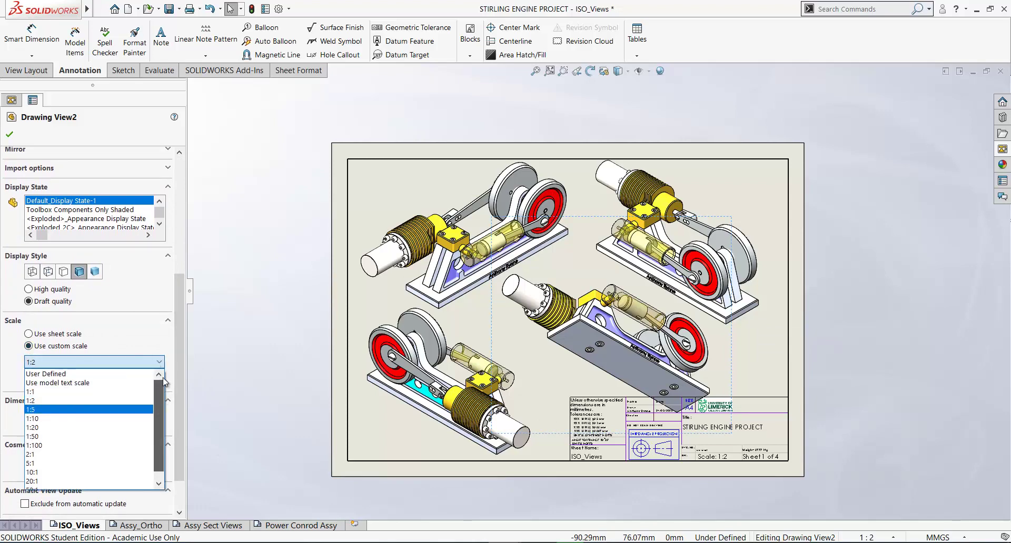
{"action": "left_click", "coordinate": [160, 375]}
{"action": "left_click", "coordinate": [55, 374]}
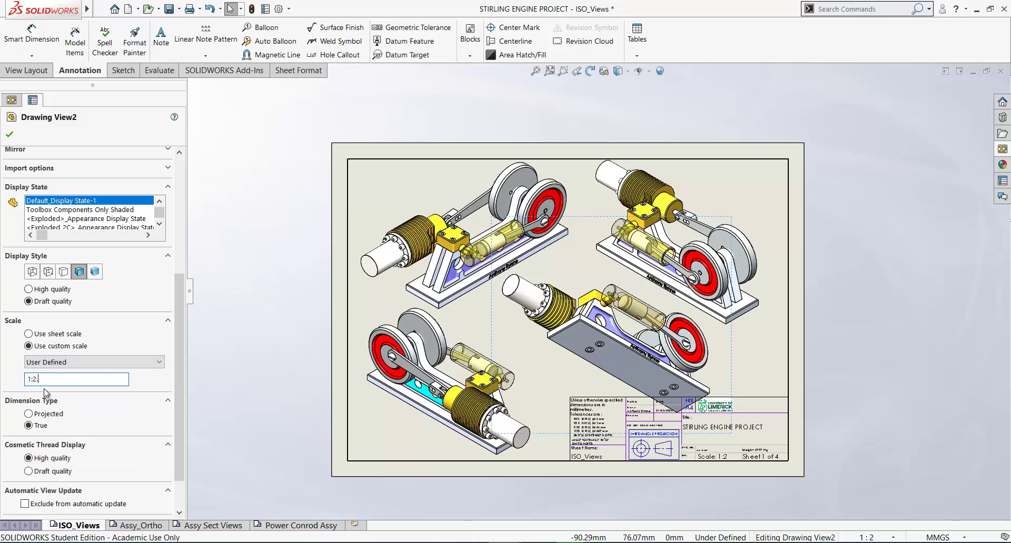
{"action": "type", "text": ".5"}
{"action": "key", "text": "Return"}
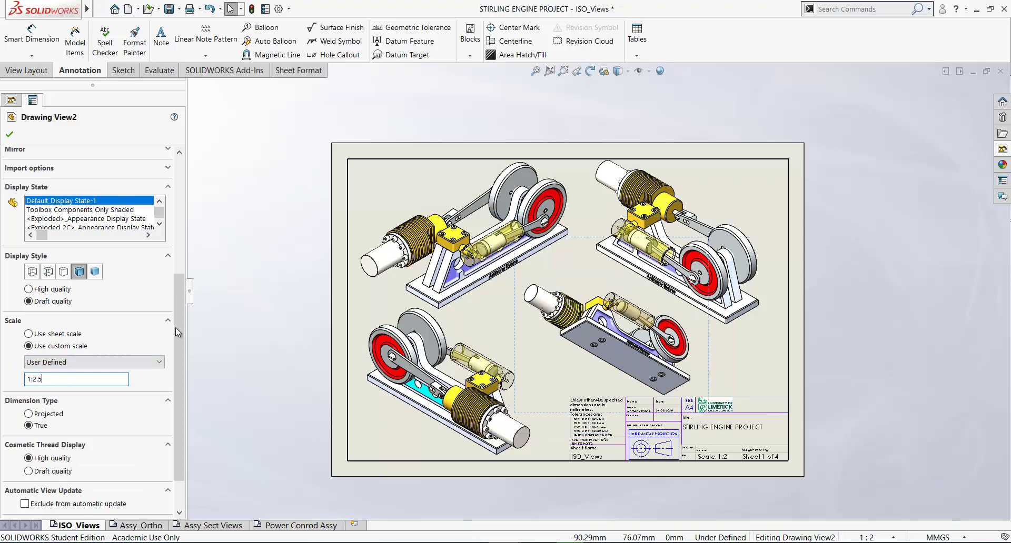
{"action": "left_click", "coordinate": [9, 135]}
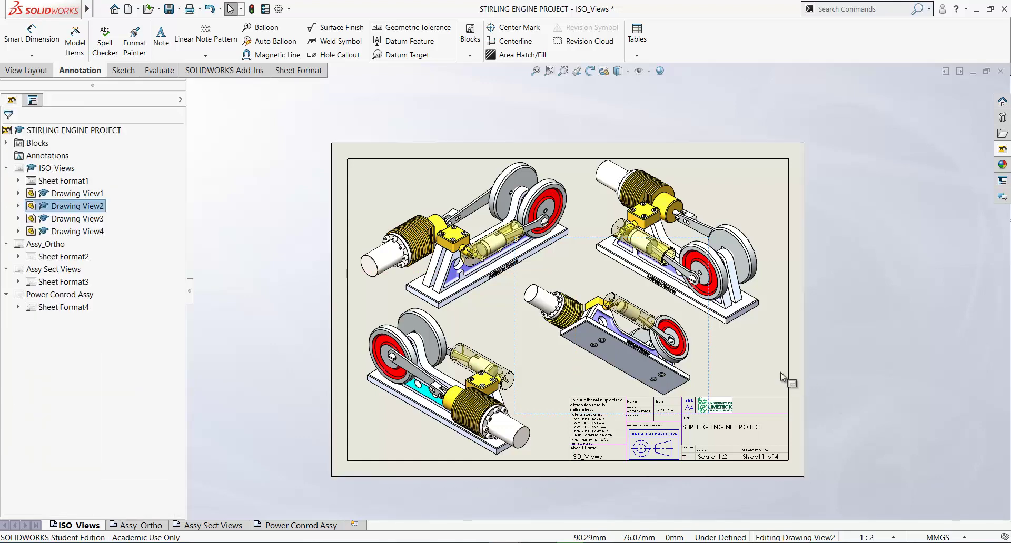
{"action": "left_click_drag", "start_coordinate": [708, 355], "coordinate": [698, 350]}
Save the drawing under the new name STIRLING ENGINE PROJECT_2020.
{"action": "left_click", "coordinate": [302, 363]}
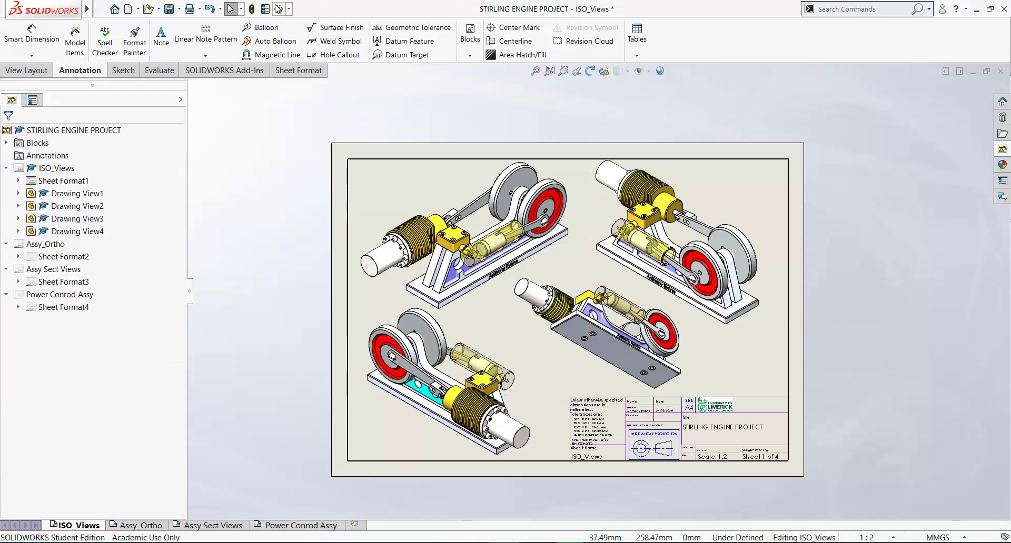
{"action": "left_click", "coordinate": [169, 10]}
{"action": "left_click", "coordinate": [251, 224]}
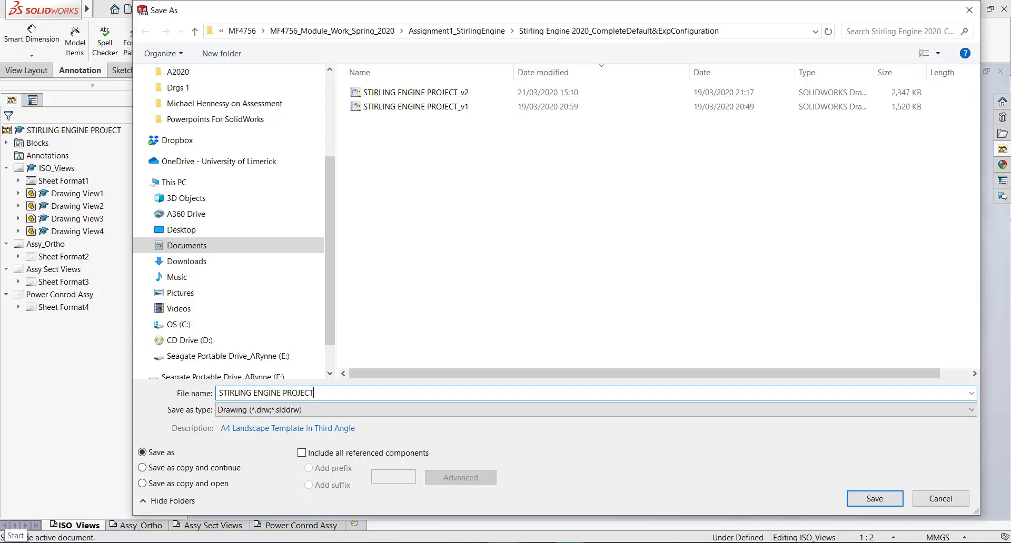
{"action": "type", "text": "_2020"}
{"action": "key", "text": "Return"}
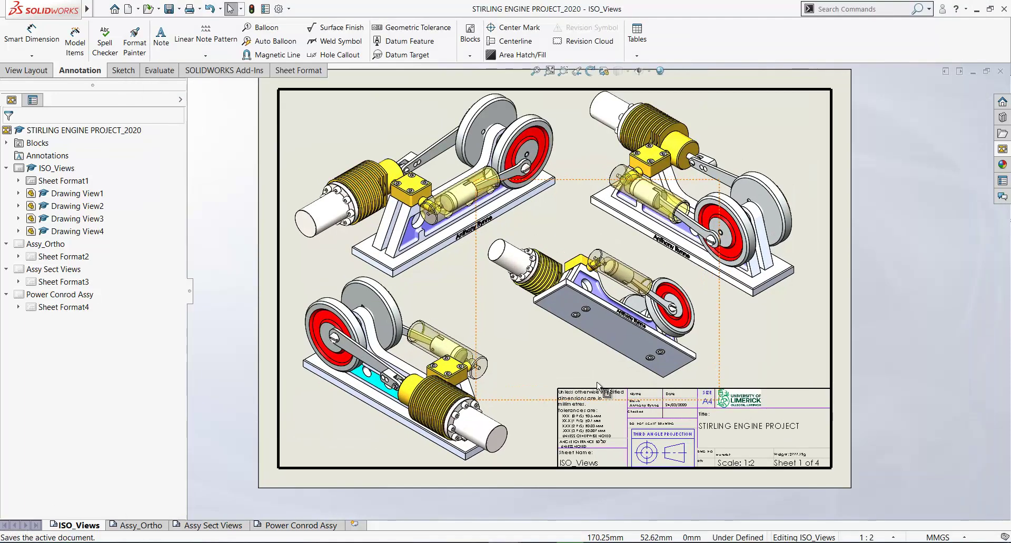